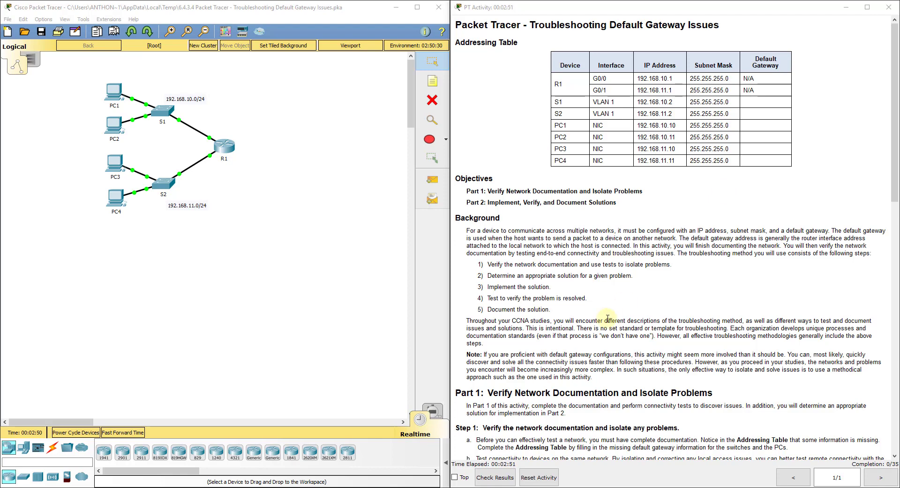
- Read the activity's background and Part 1 testing documentation, and return to the addressing table
{"action": "scroll", "coordinate": [597, 249], "scroll_direction": "down", "scroll_amount": 2}
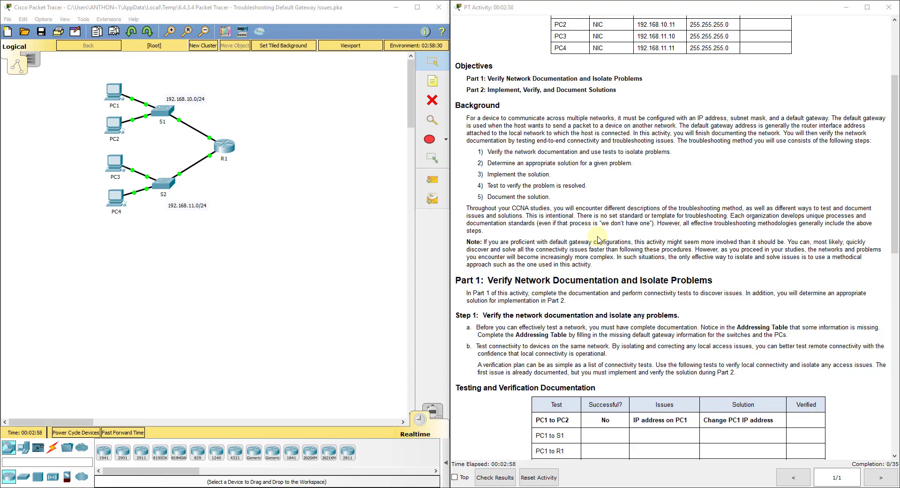
{"action": "scroll", "coordinate": [599, 239], "scroll_direction": "down", "scroll_amount": 8}
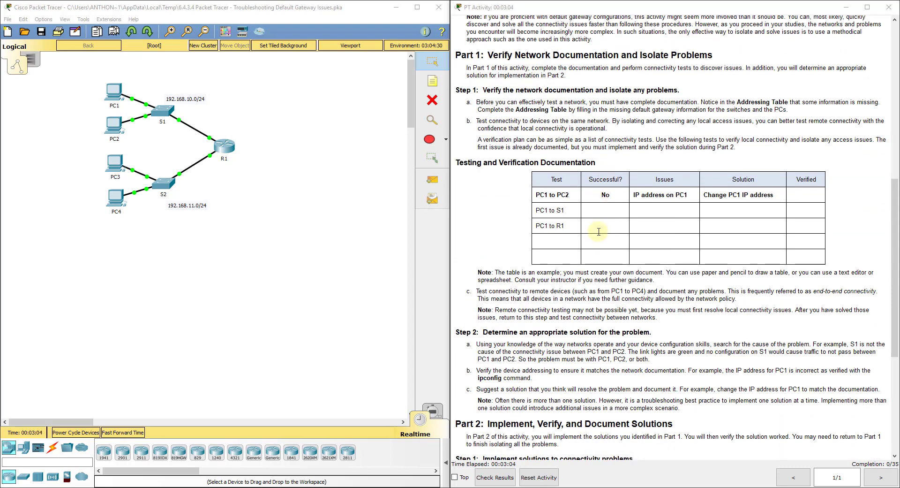
{"action": "left_click", "coordinate": [354, 176]}
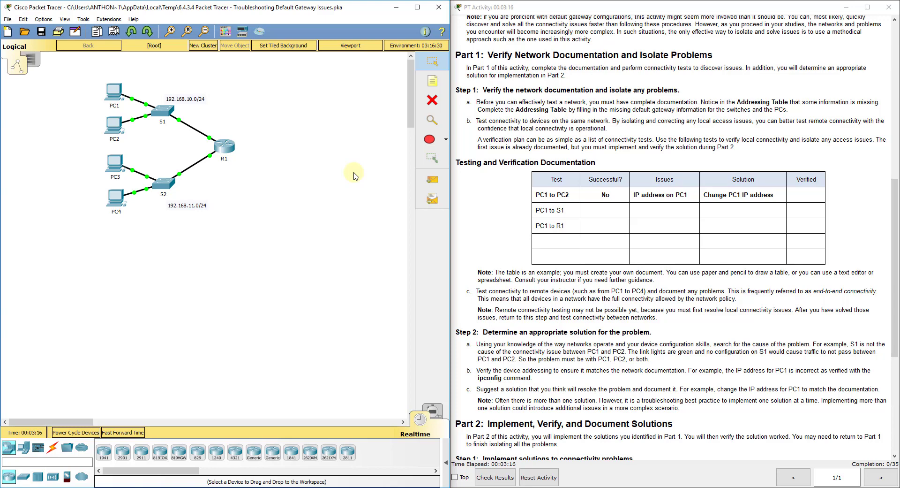
{"action": "scroll", "coordinate": [659, 211], "scroll_direction": "up", "scroll_amount": 12}
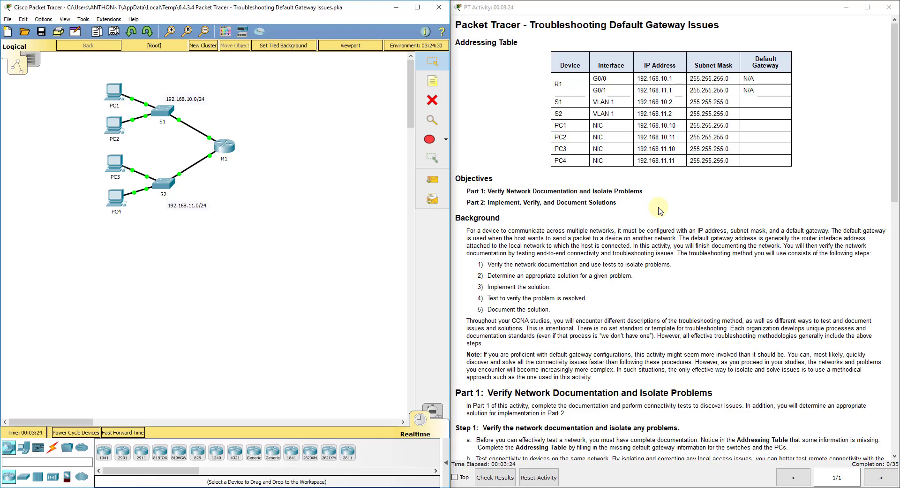
{"action": "left_click", "coordinate": [322, 144]}
- Open PC1's IP configuration and set its IP address to 192.168.10.10 to match the addressing table
{"action": "left_click", "coordinate": [115, 91]}
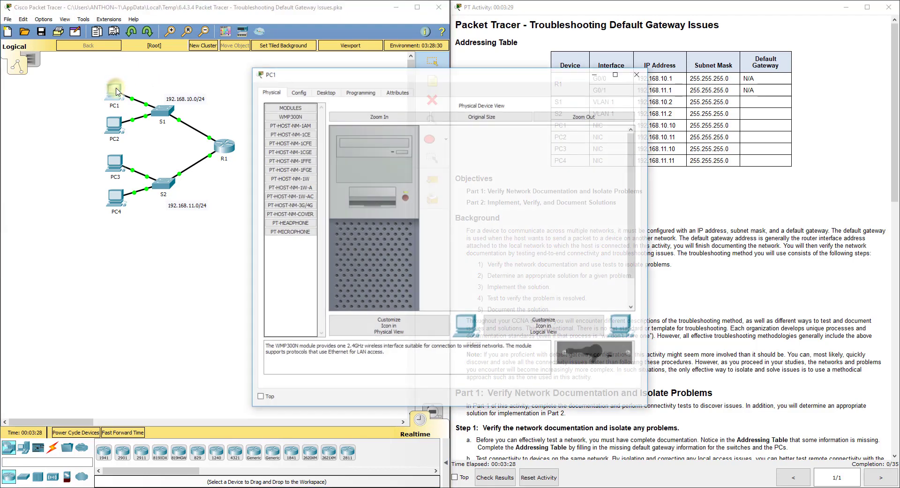
{"action": "left_click", "coordinate": [329, 92]}
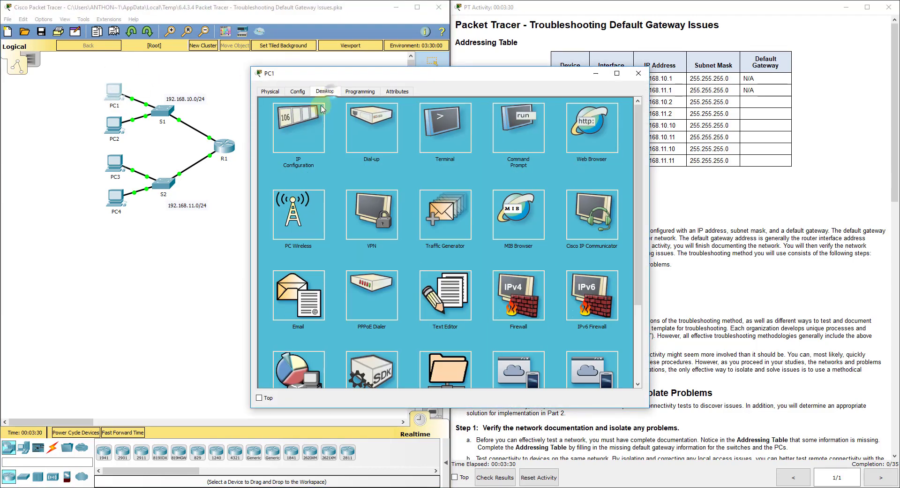
{"action": "left_click", "coordinate": [307, 132]}
{"action": "left_click_drag", "start_coordinate": [447, 77], "coordinate": [343, 59]}
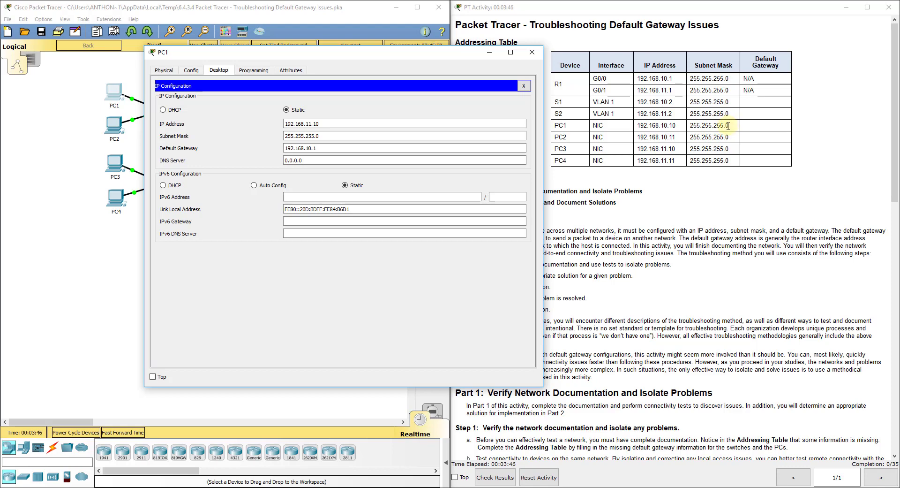
{"action": "left_click", "coordinate": [310, 123]}
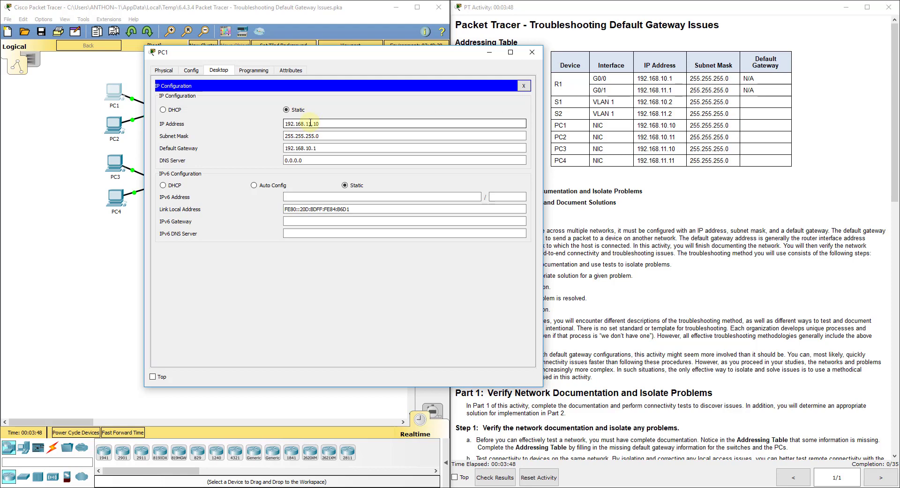
{"action": "left_click_drag", "start_coordinate": [309, 123], "coordinate": [312, 124]}
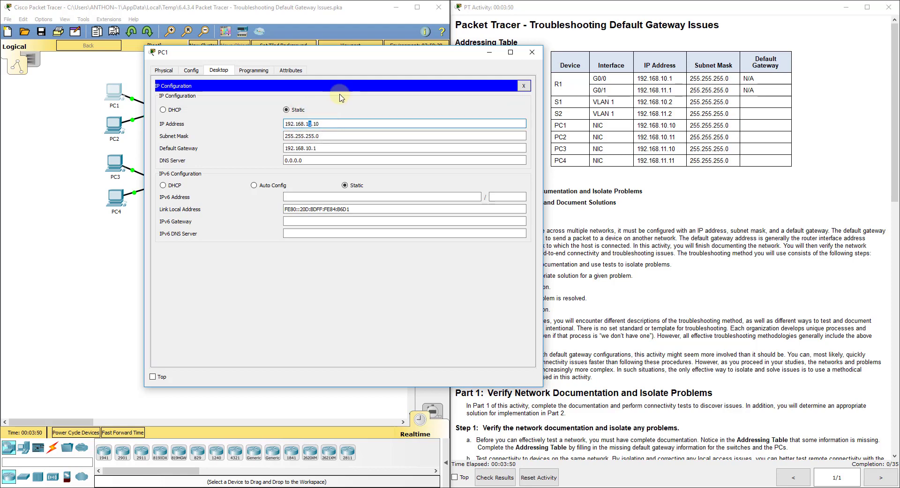
{"action": "type", "text": "0"}
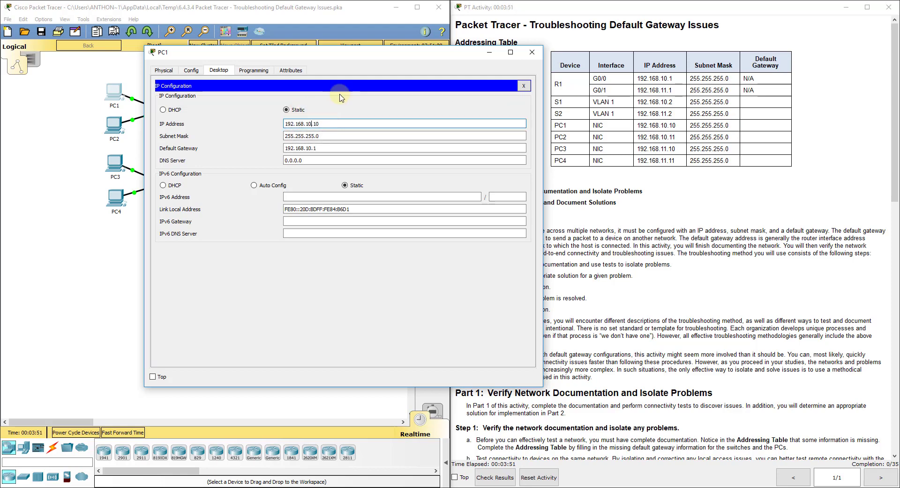
{"action": "left_click", "coordinate": [345, 135]}
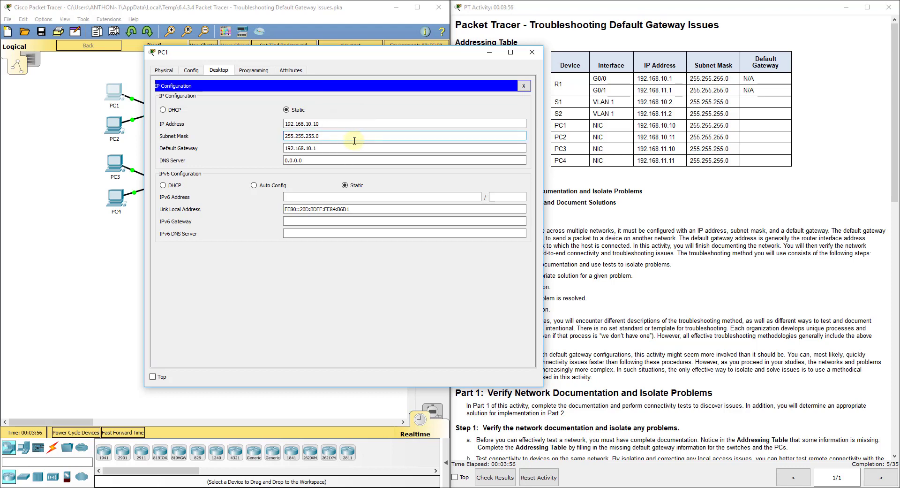
- Check PC1's default gateway against R1's interface addresses in the topology, and close PC1's configuration
{"action": "left_click", "coordinate": [310, 147]}
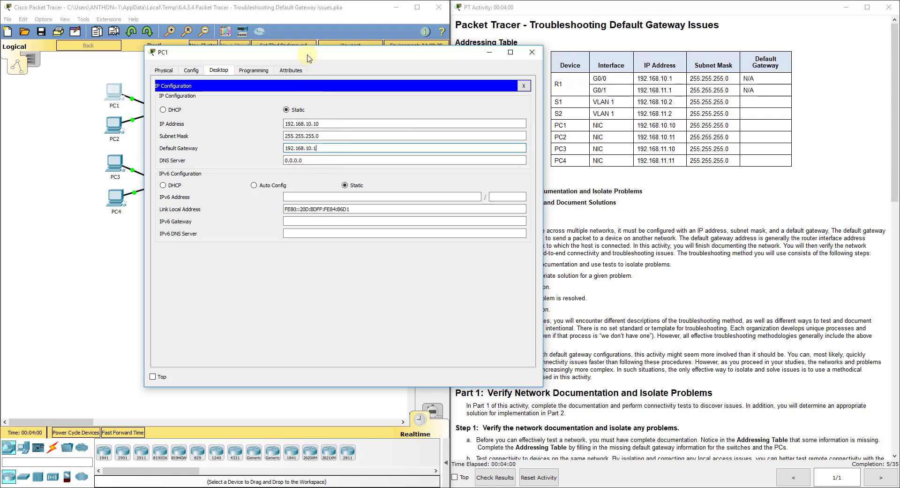
{"action": "left_click_drag", "start_coordinate": [309, 56], "coordinate": [620, 68]}
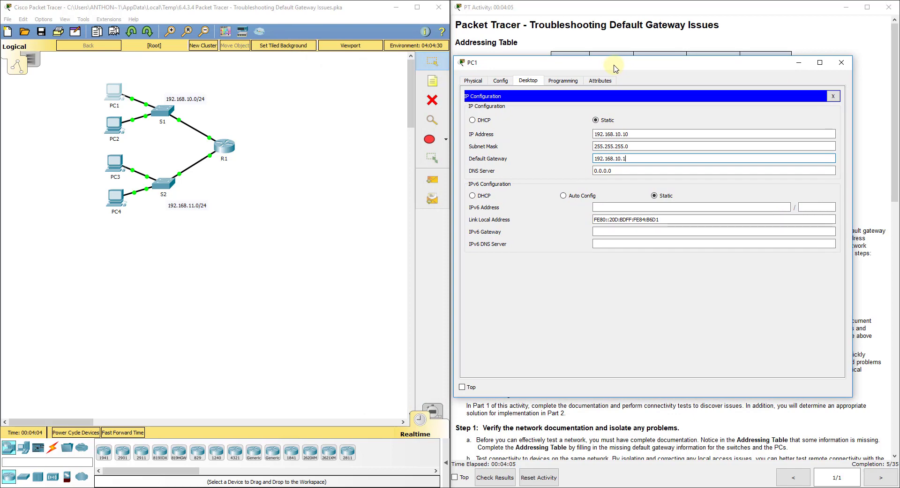
{"action": "left_click", "coordinate": [311, 105]}
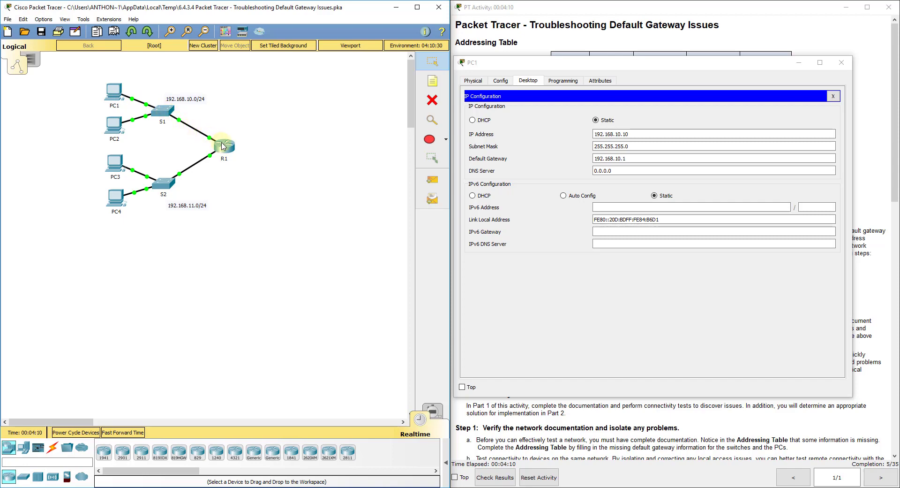
{"action": "mouse_move", "coordinate": [227, 149]}
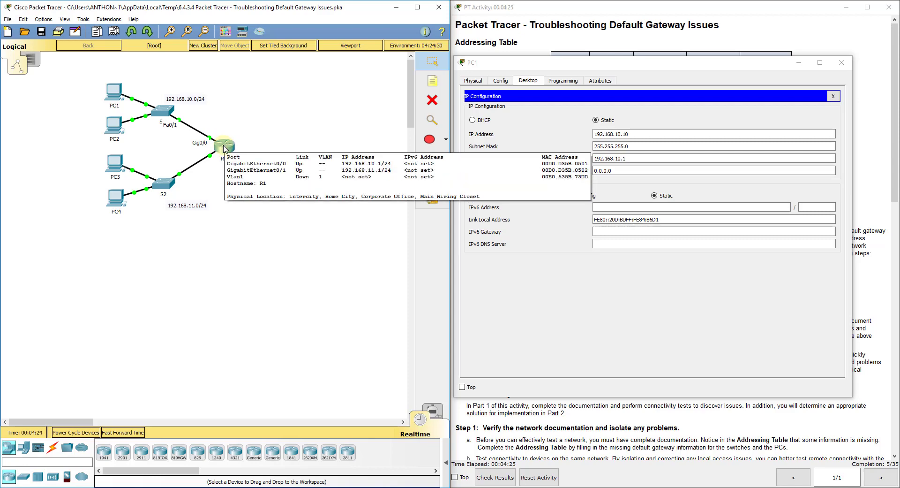
{"action": "left_click", "coordinate": [636, 158]}
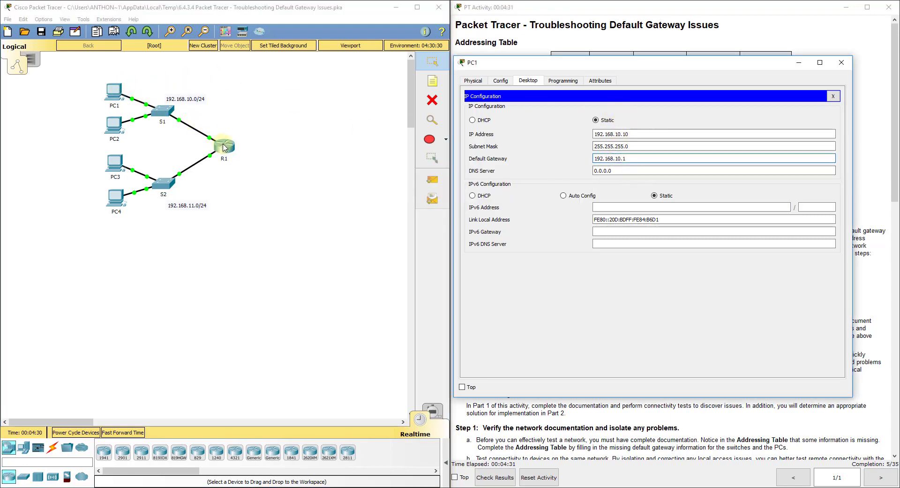
{"action": "left_click", "coordinate": [843, 64]}
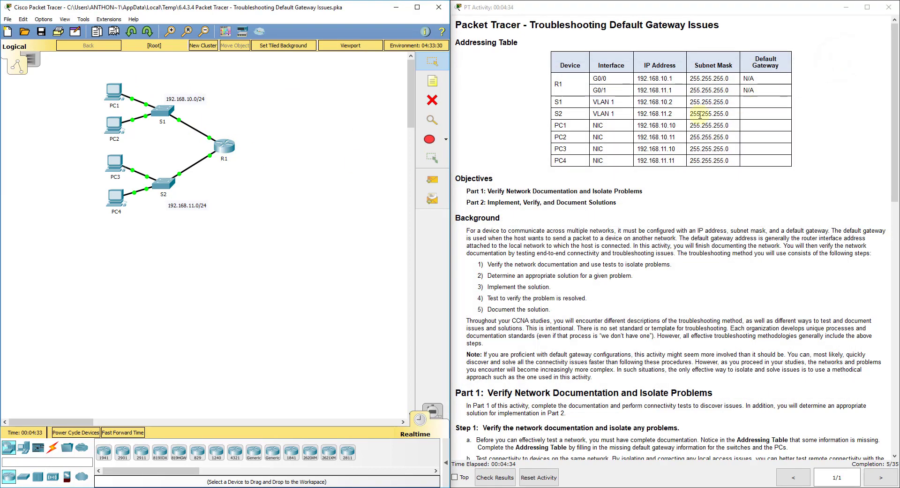
- Check PC2's IP address, subnet mask and default gateway against the addressing table, and close its configuration
{"action": "left_click", "coordinate": [115, 128]}
{"action": "left_click", "coordinate": [325, 91]}
{"action": "left_click", "coordinate": [305, 117]}
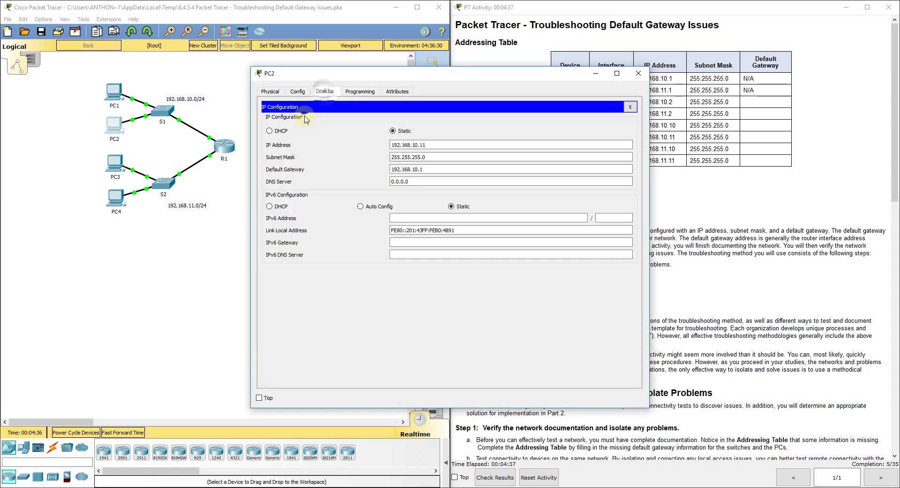
{"action": "left_click_drag", "start_coordinate": [476, 76], "coordinate": [373, 62]}
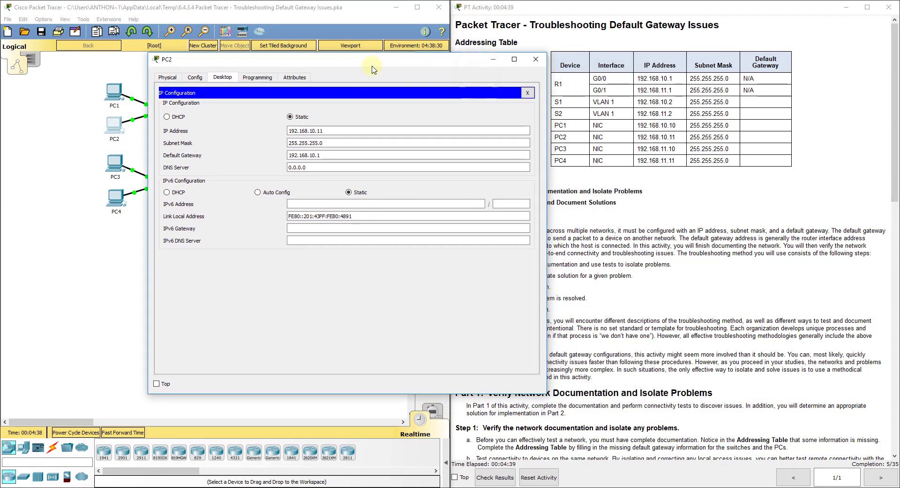
{"action": "left_click", "coordinate": [320, 131]}
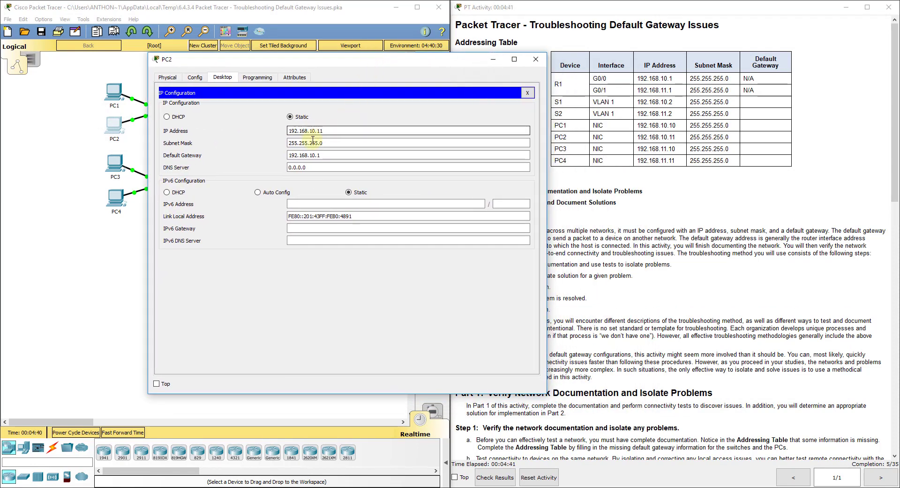
{"action": "left_click", "coordinate": [314, 143]}
{"action": "left_click", "coordinate": [332, 155]}
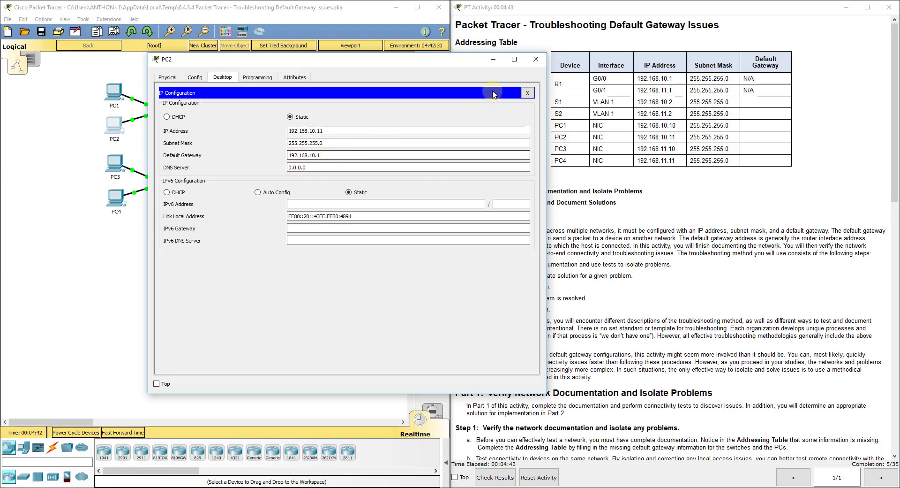
{"action": "left_click", "coordinate": [536, 59]}
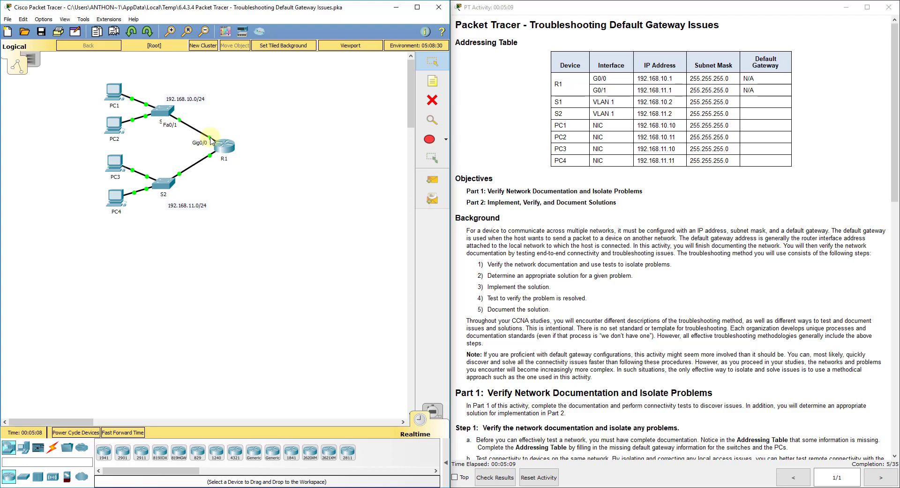
- Review R1's interface addresses, and compare PC3's subnet mask and default gateway with them and the addressing table
{"action": "left_click", "coordinate": [227, 147]}
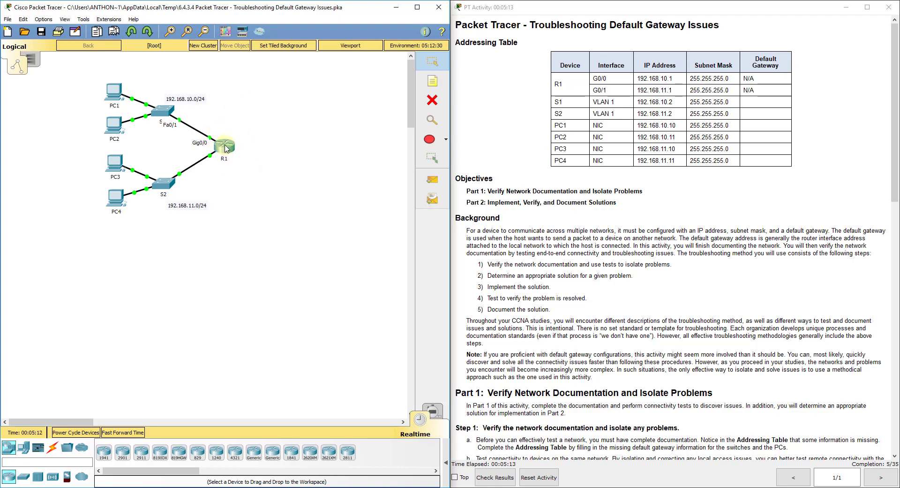
{"action": "mouse_move", "coordinate": [226, 148]}
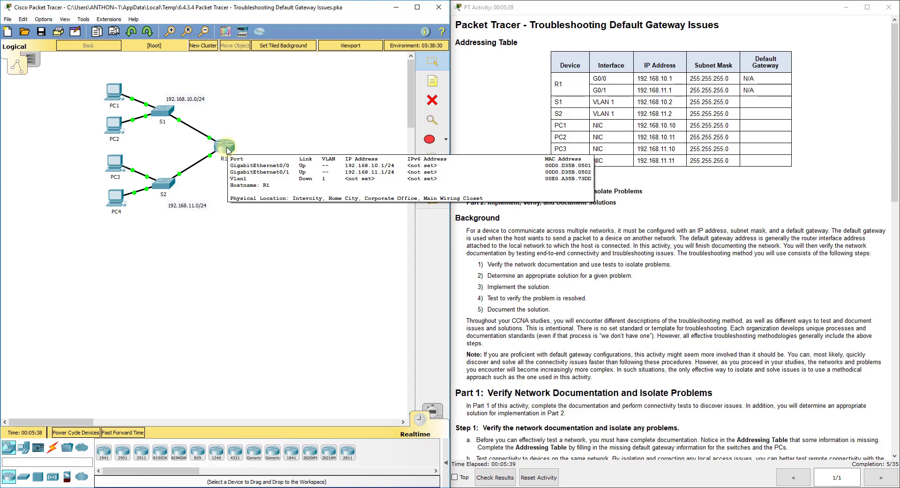
{"action": "left_click", "coordinate": [115, 163]}
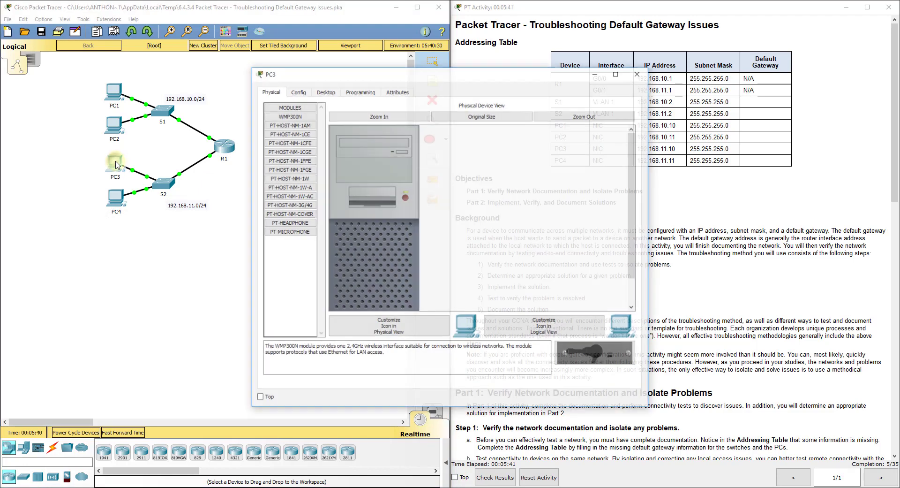
{"action": "left_click", "coordinate": [326, 92]}
{"action": "left_click", "coordinate": [301, 120]}
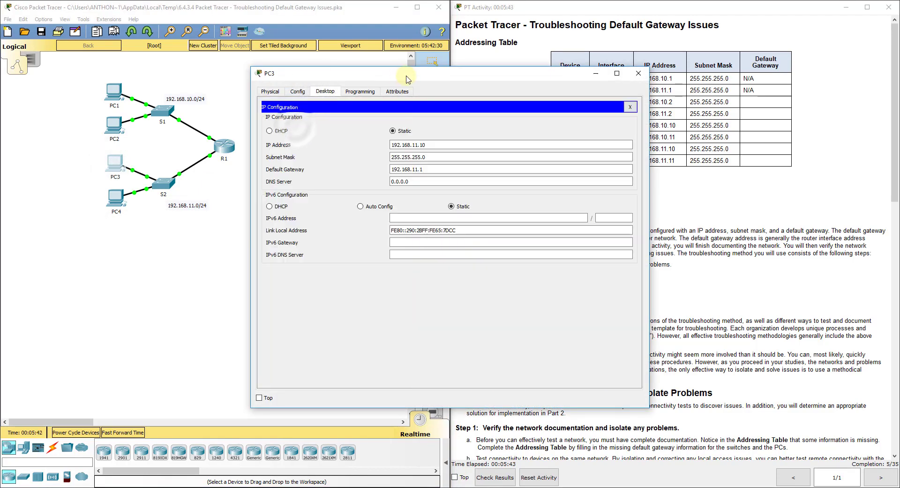
{"action": "left_click_drag", "start_coordinate": [406, 78], "coordinate": [285, 55]}
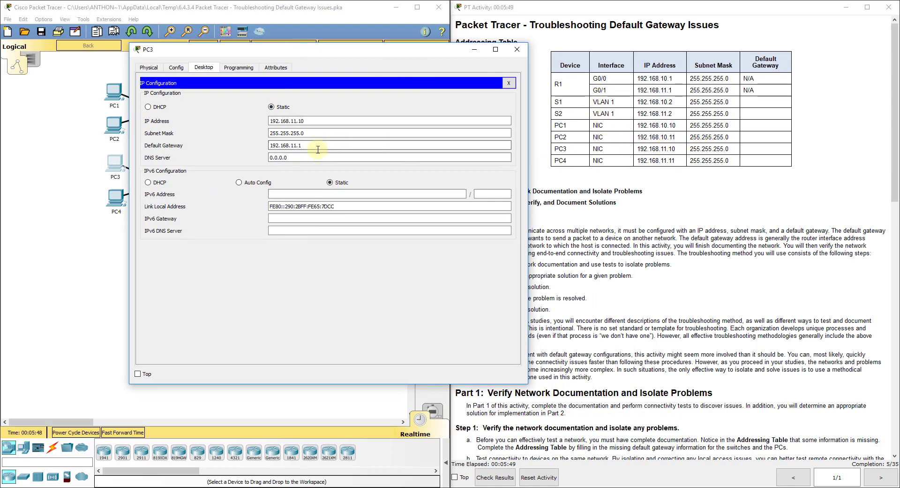
{"action": "left_click", "coordinate": [307, 135]}
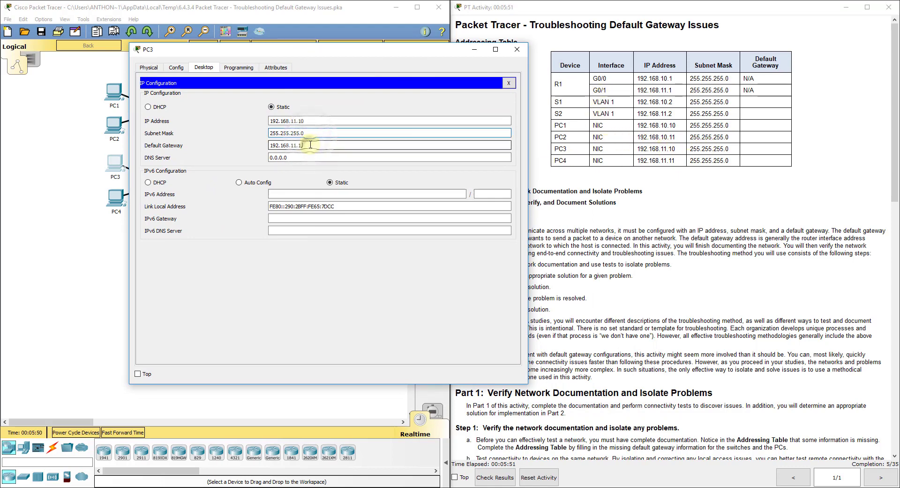
{"action": "left_click", "coordinate": [310, 145]}
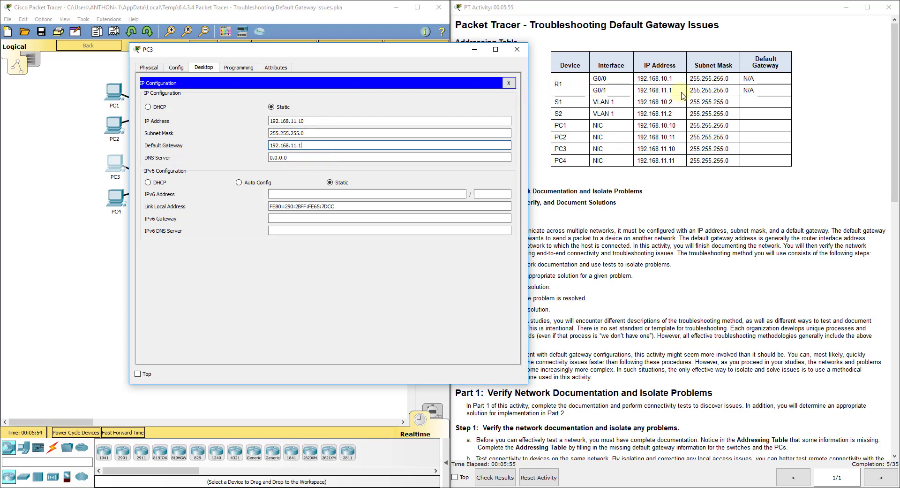
{"action": "left_click_drag", "start_coordinate": [425, 50], "coordinate": [646, 51]}
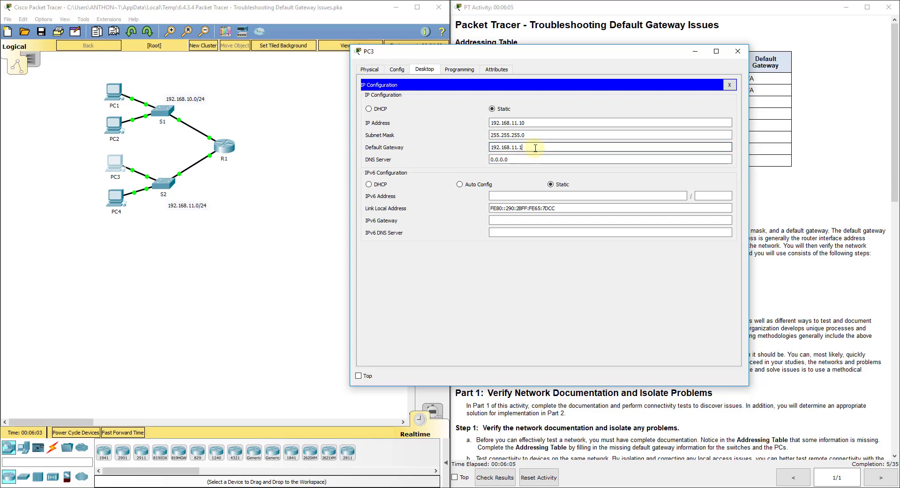
{"action": "left_click", "coordinate": [739, 51]}
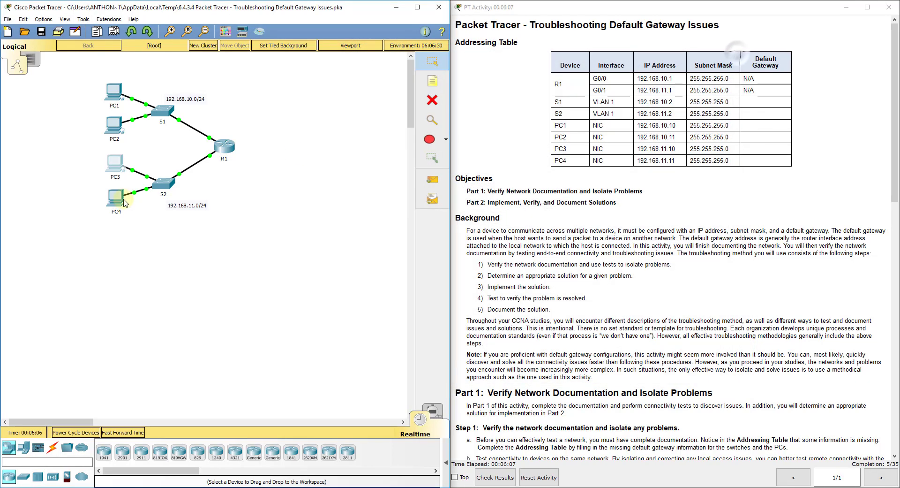
- Check PC4's IP configuration, including its default gateway, against the addressing table, and close its configuration
{"action": "left_click", "coordinate": [116, 198]}
{"action": "left_click", "coordinate": [327, 91]}
{"action": "left_click", "coordinate": [310, 132]}
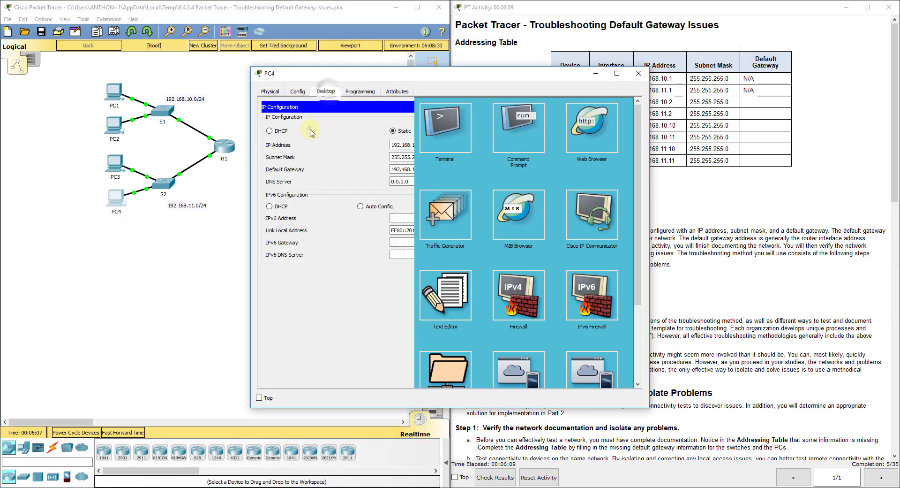
{"action": "left_click_drag", "start_coordinate": [469, 79], "coordinate": [353, 54]}
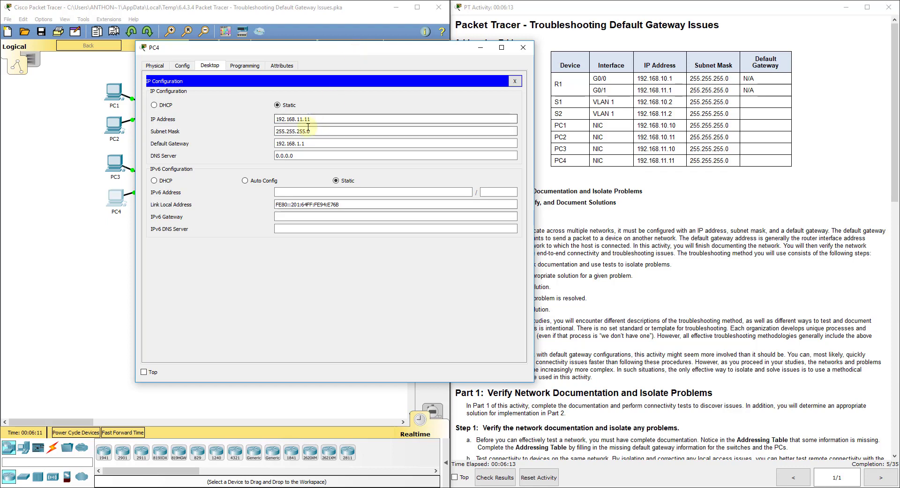
{"action": "left_click", "coordinate": [301, 143]}
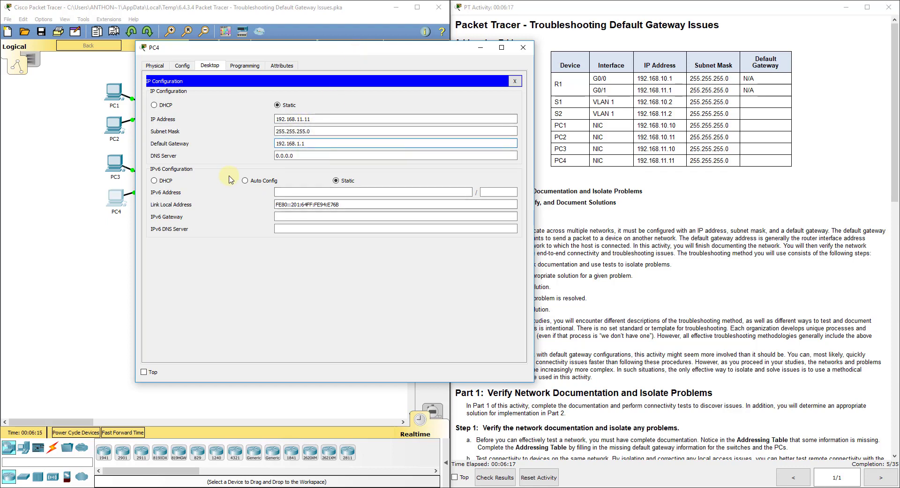
{"action": "left_click", "coordinate": [524, 48]}
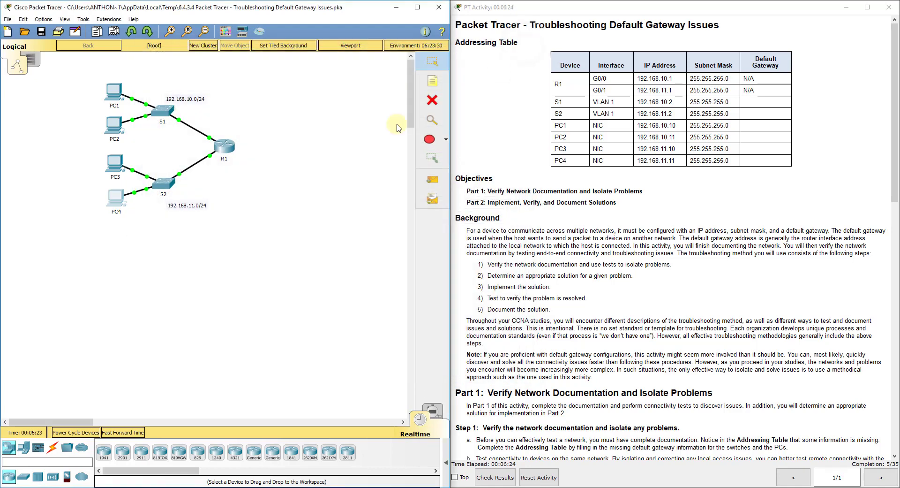
- Send a simple PDU from PC1 to R1 and show the PDU status list
{"action": "left_click", "coordinate": [283, 170]}
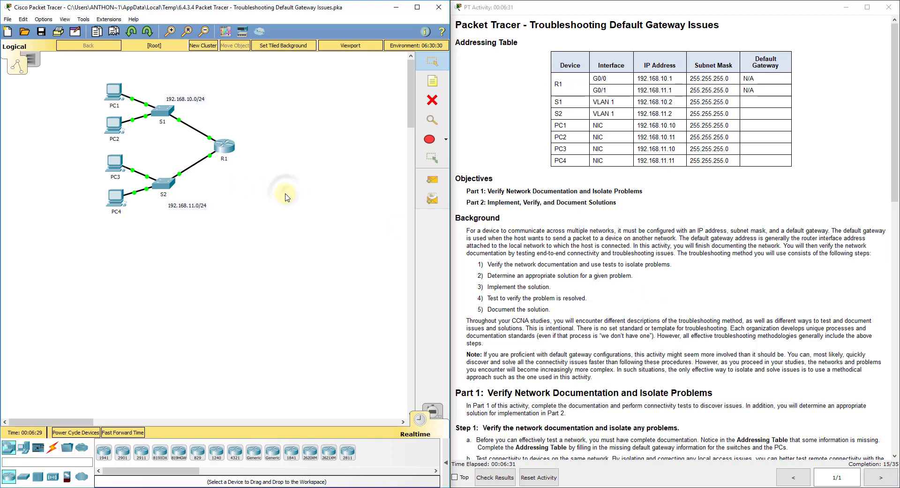
{"action": "scroll", "coordinate": [580, 357], "scroll_direction": "down", "scroll_amount": 9}
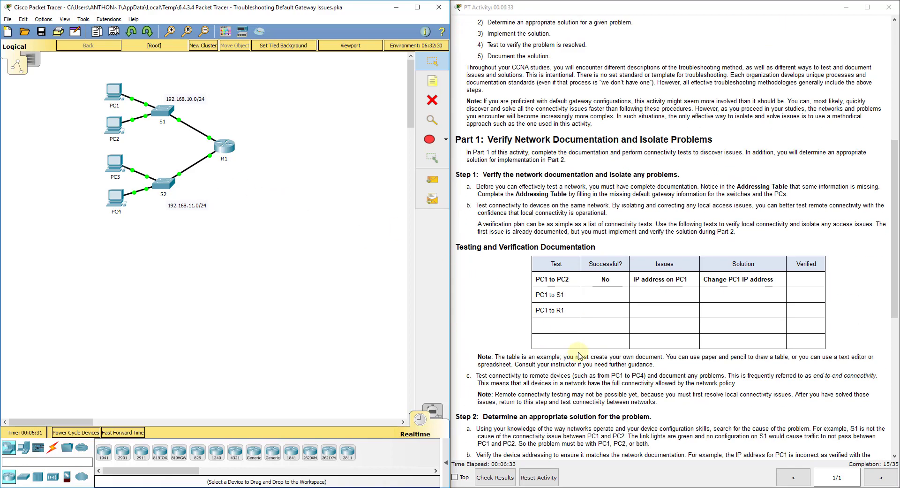
{"action": "scroll", "coordinate": [570, 358], "scroll_direction": "down", "scroll_amount": 10}
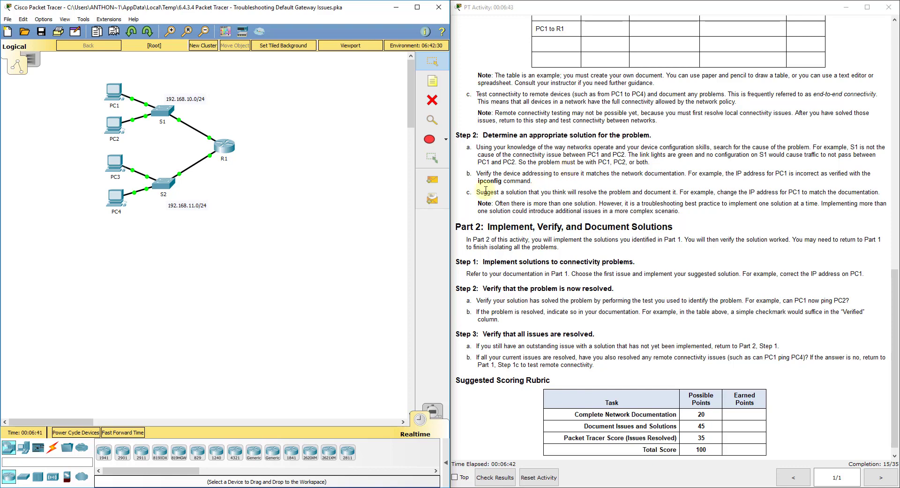
{"action": "left_click", "coordinate": [433, 180]}
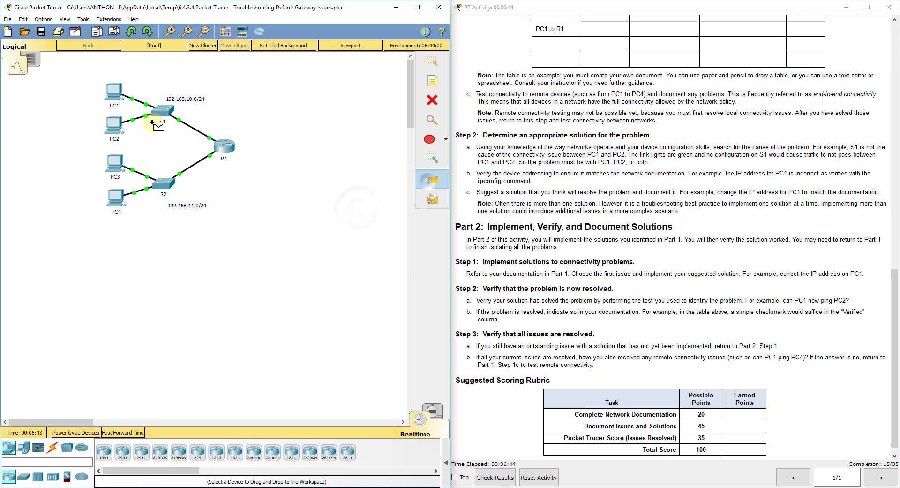
{"action": "left_click", "coordinate": [115, 88]}
{"action": "left_click", "coordinate": [225, 140]}
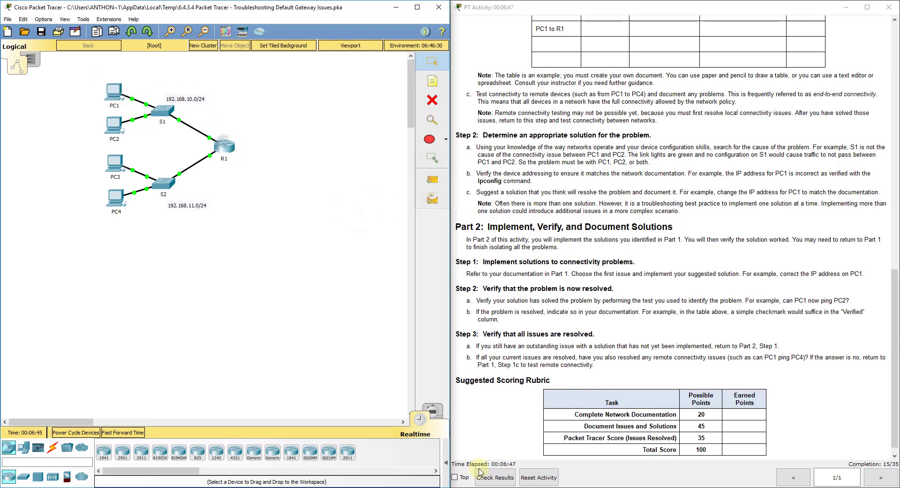
{"action": "left_click", "coordinate": [446, 462]}
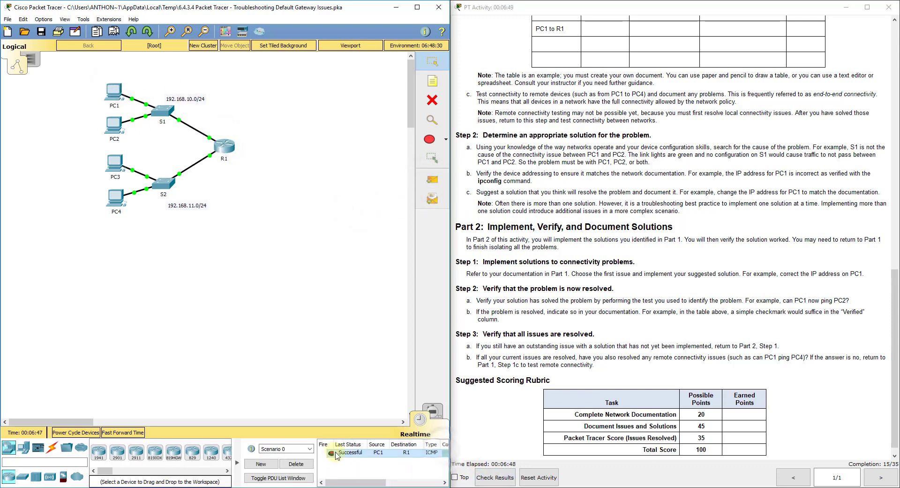
- Test connectivity to R1 with simple PDUs from PC2, PC3 and PC4, and delete the test scenario
{"action": "left_click", "coordinate": [433, 180]}
{"action": "left_click", "coordinate": [114, 124]}
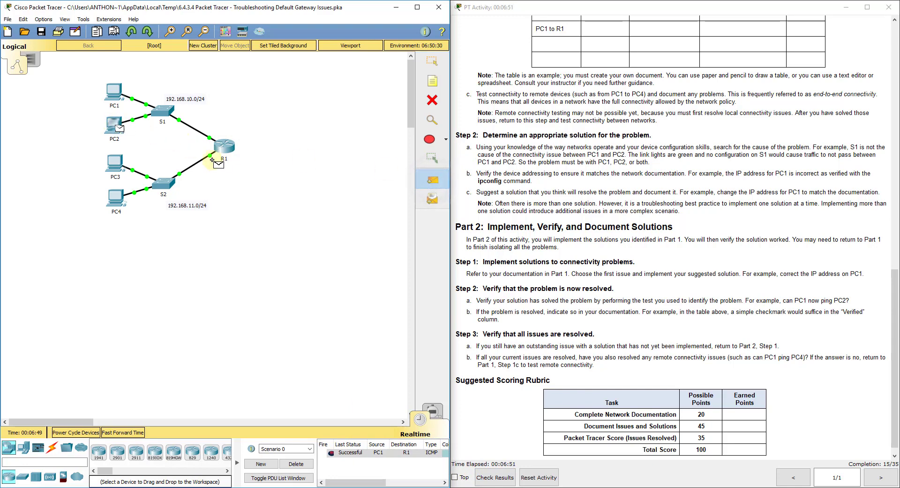
{"action": "left_click", "coordinate": [227, 148]}
{"action": "left_click", "coordinate": [432, 180]}
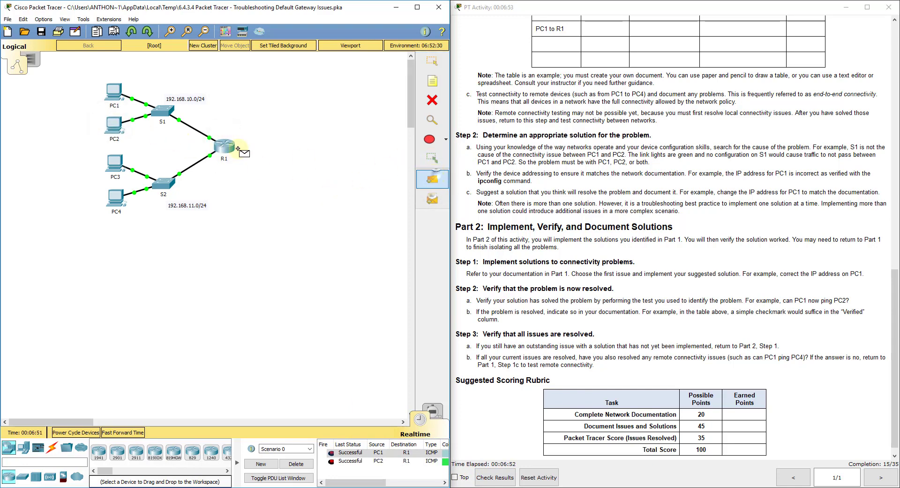
{"action": "left_click", "coordinate": [116, 164]}
{"action": "left_click", "coordinate": [224, 148]}
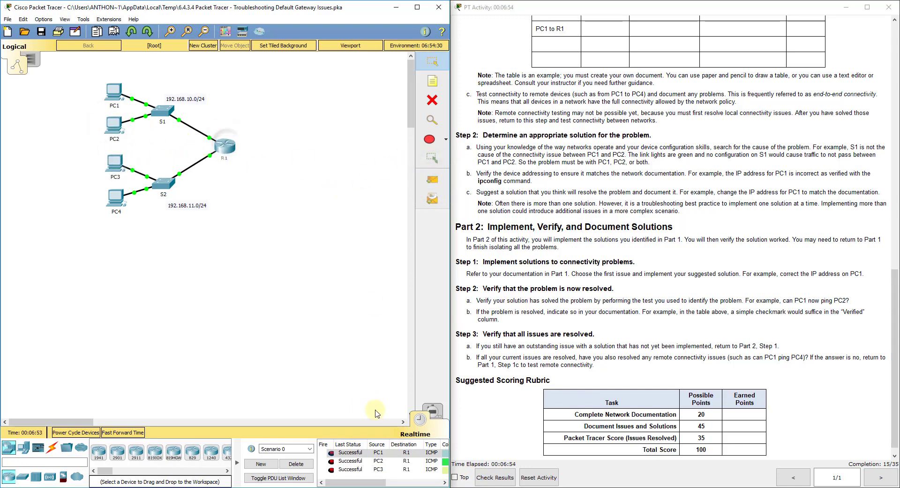
{"action": "left_click", "coordinate": [432, 179]}
{"action": "left_click", "coordinate": [115, 197]}
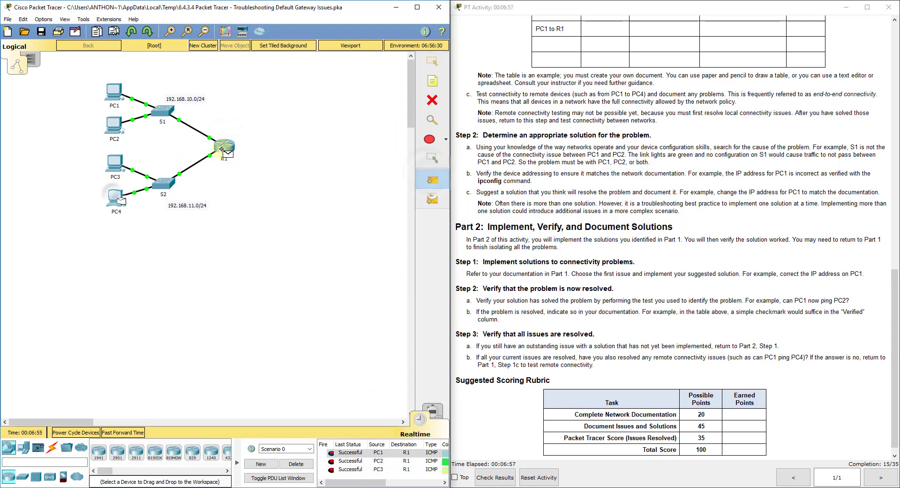
{"action": "left_click", "coordinate": [225, 146]}
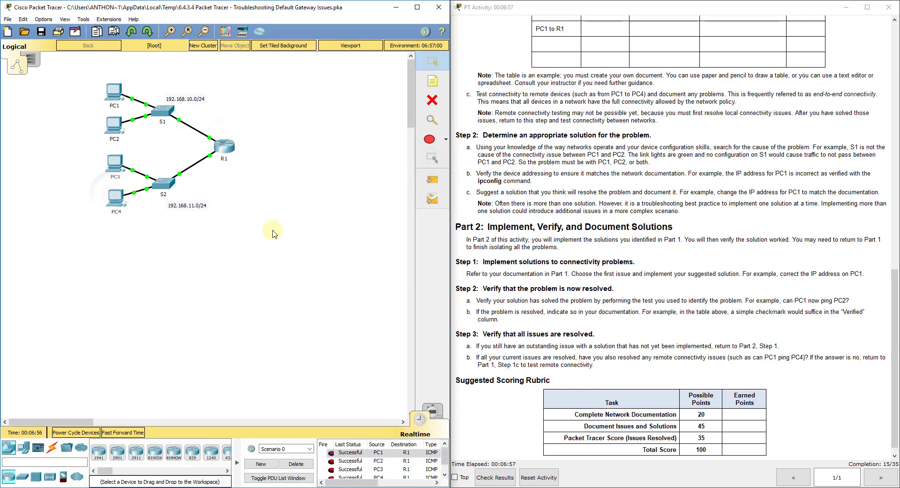
{"action": "left_click", "coordinate": [296, 463]}
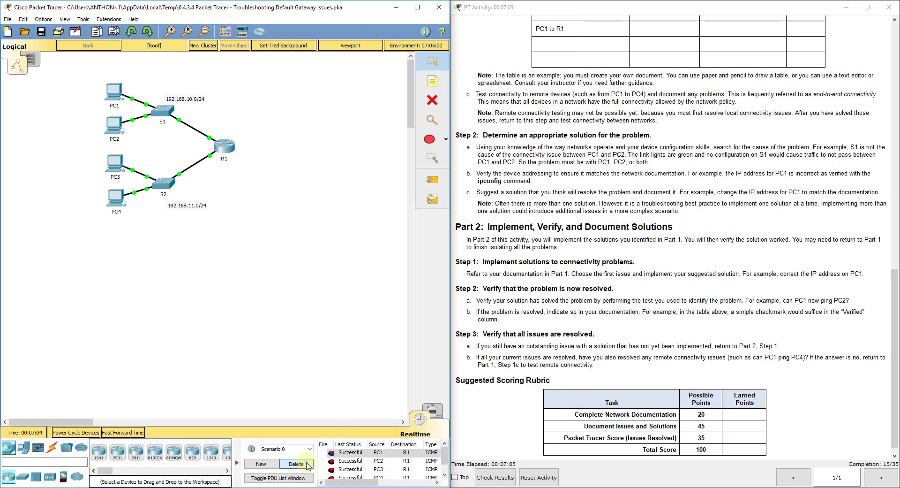
- Test remote connectivity with simple PDUs from PC1 to PC3 and PC4, and delete the test scenario
{"action": "left_click", "coordinate": [431, 180]}
{"action": "left_click", "coordinate": [113, 91]}
{"action": "left_click", "coordinate": [112, 164]}
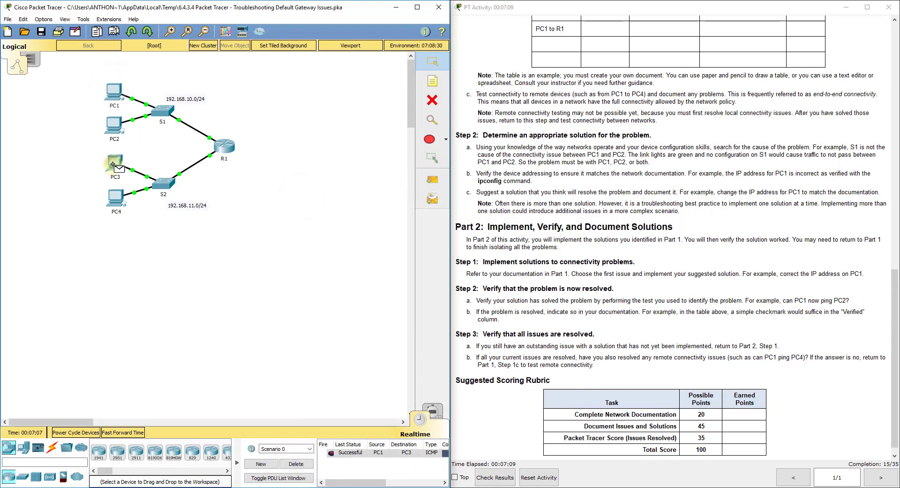
{"action": "left_click", "coordinate": [432, 179]}
{"action": "left_click", "coordinate": [114, 91]}
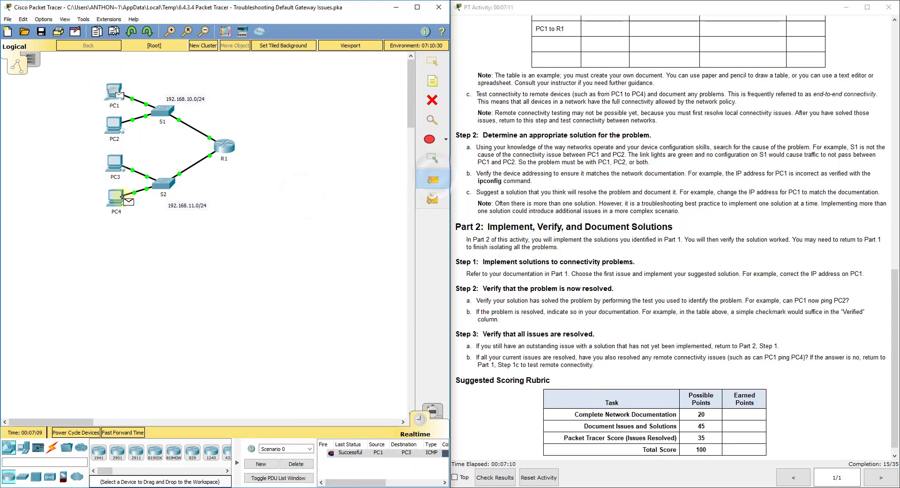
{"action": "left_click", "coordinate": [122, 197]}
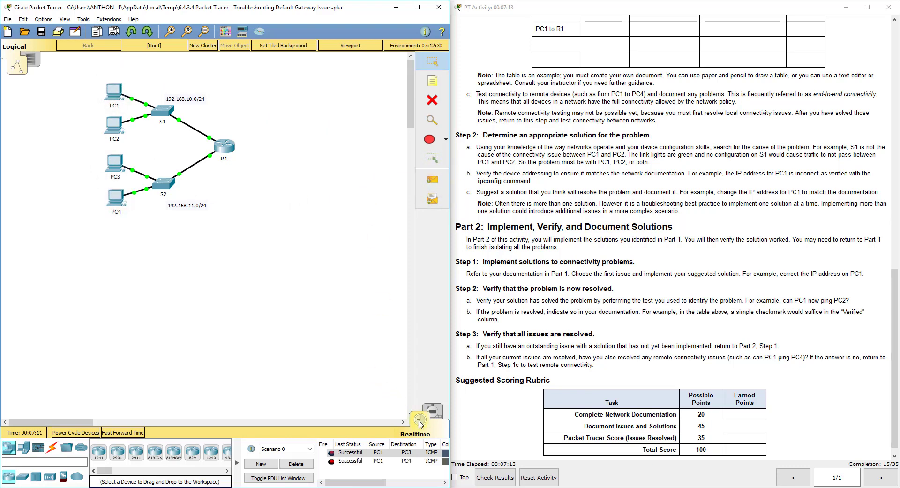
{"action": "left_click", "coordinate": [296, 464]}
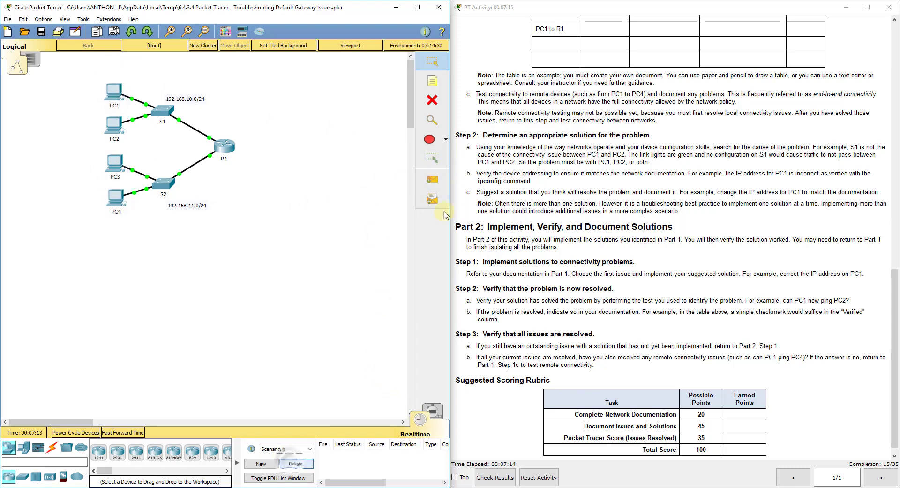
- Test remote connectivity with simple PDUs from PC2 to PC3 and PC4, and delete the test scenario
{"action": "left_click", "coordinate": [431, 180]}
{"action": "left_click", "coordinate": [113, 124]}
{"action": "left_click", "coordinate": [115, 164]}
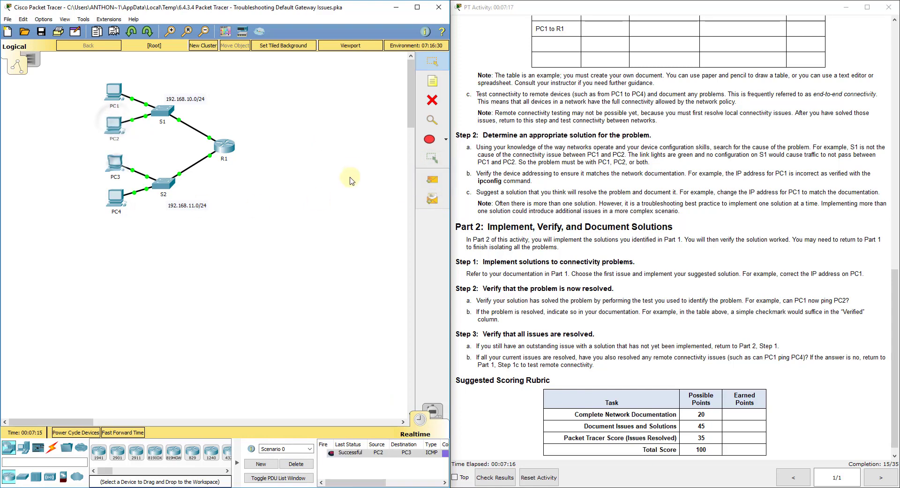
{"action": "left_click", "coordinate": [432, 179]}
{"action": "left_click", "coordinate": [113, 124]}
{"action": "left_click", "coordinate": [119, 199]}
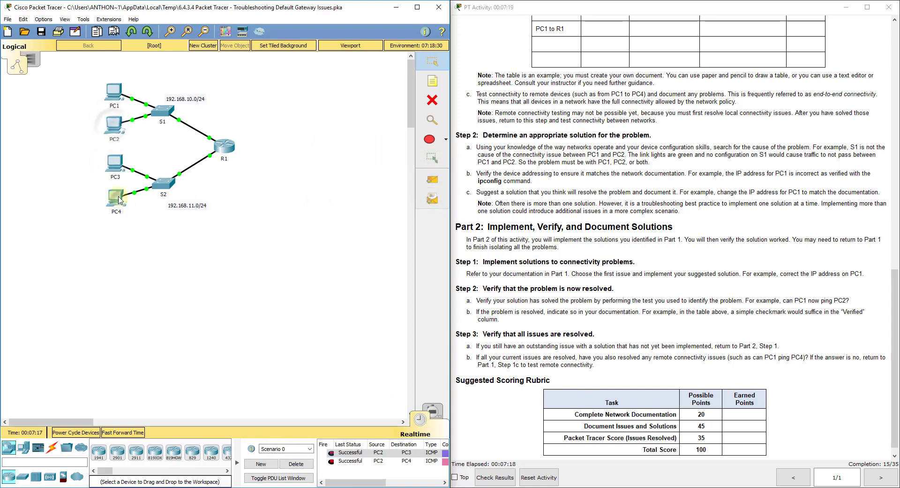
{"action": "left_click", "coordinate": [296, 464]}
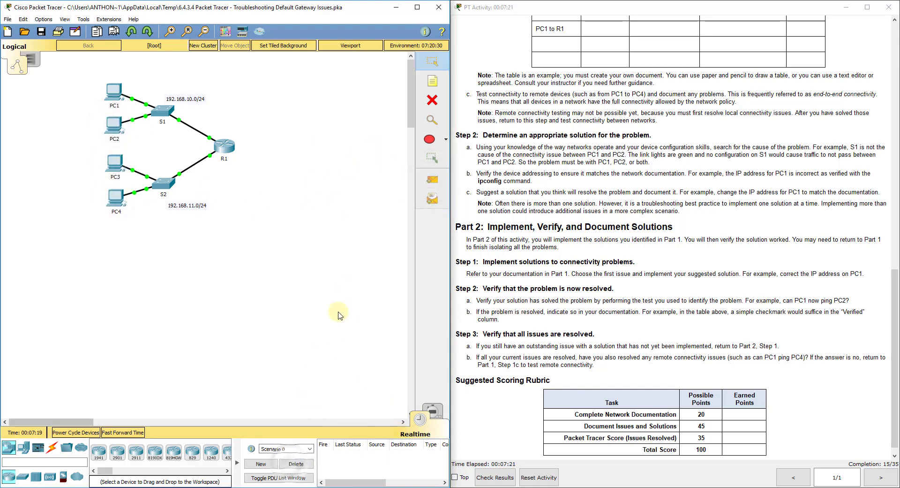
- Test the reverse direction with simple PDUs from PC4 to PC1 and from PC4 to PC2
{"action": "left_click", "coordinate": [432, 180]}
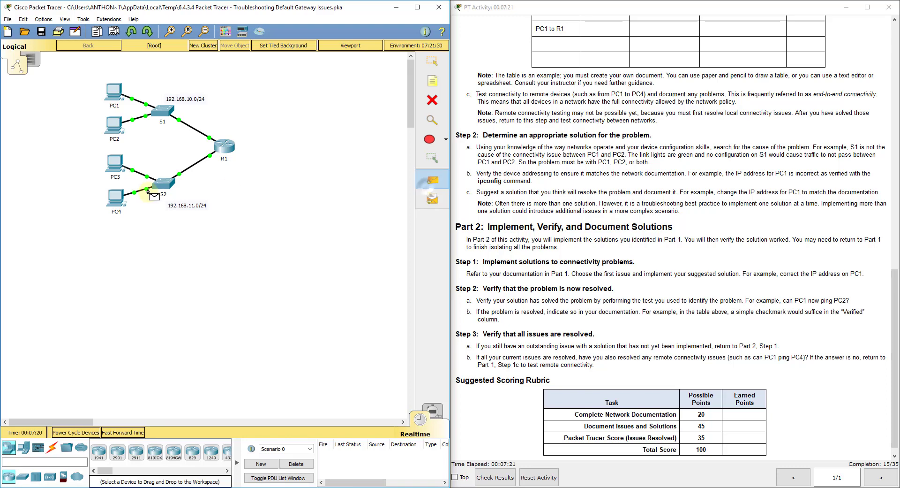
{"action": "left_click", "coordinate": [119, 195]}
{"action": "left_click", "coordinate": [113, 92]}
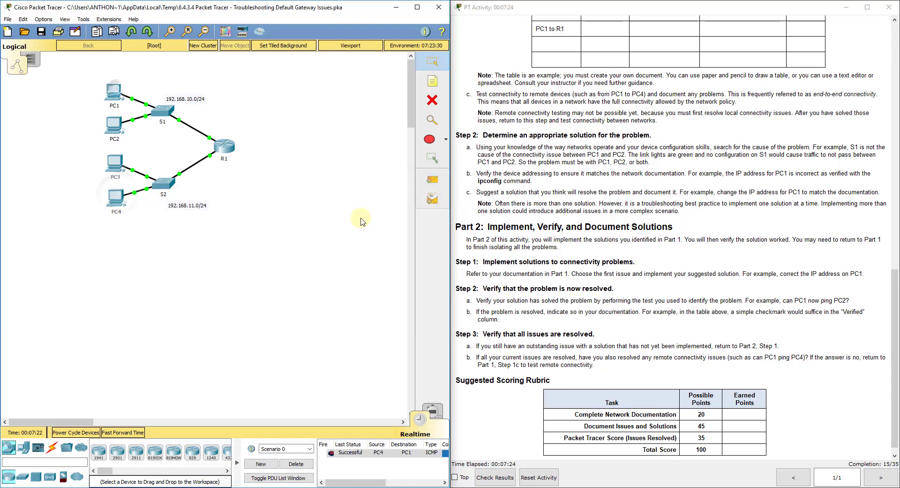
{"action": "left_click", "coordinate": [117, 195]}
{"action": "left_click", "coordinate": [114, 125]}
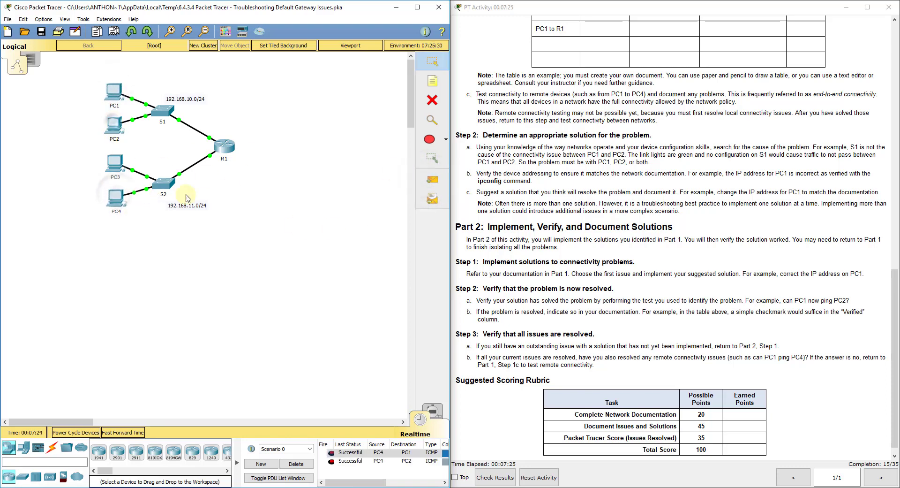
- Send simple PDUs from PC3 to PC2 and PC1, and delete the test scenario
{"action": "left_click", "coordinate": [115, 153]}
{"action": "left_click", "coordinate": [113, 125]}
{"action": "key", "text": "Escape"}
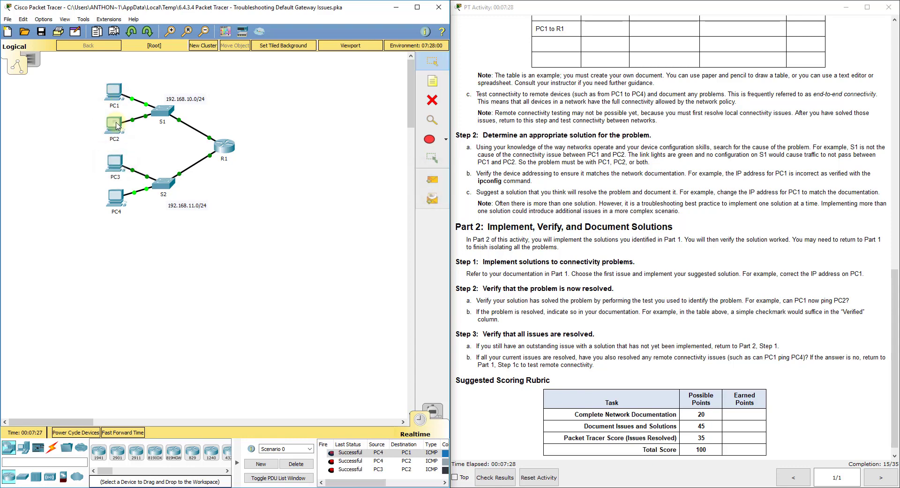
{"action": "left_click", "coordinate": [439, 180]}
{"action": "left_click", "coordinate": [115, 162]}
{"action": "left_click", "coordinate": [114, 91]}
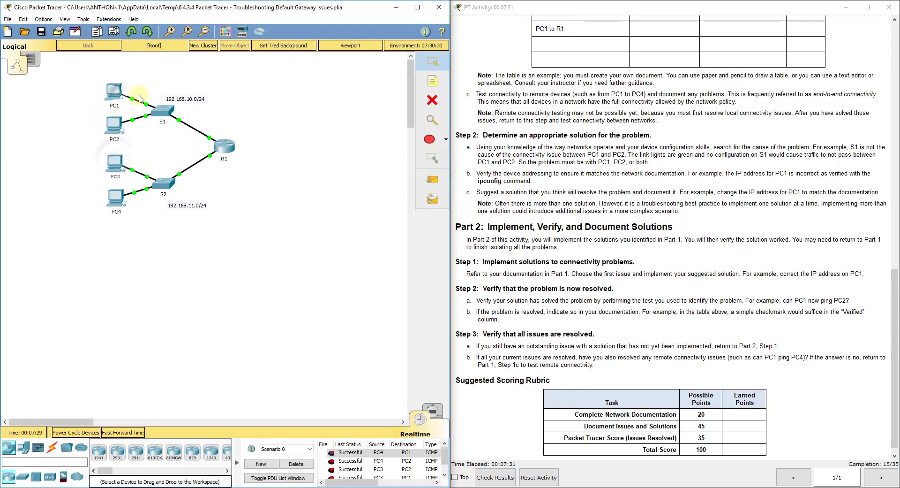
{"action": "left_click", "coordinate": [296, 464]}
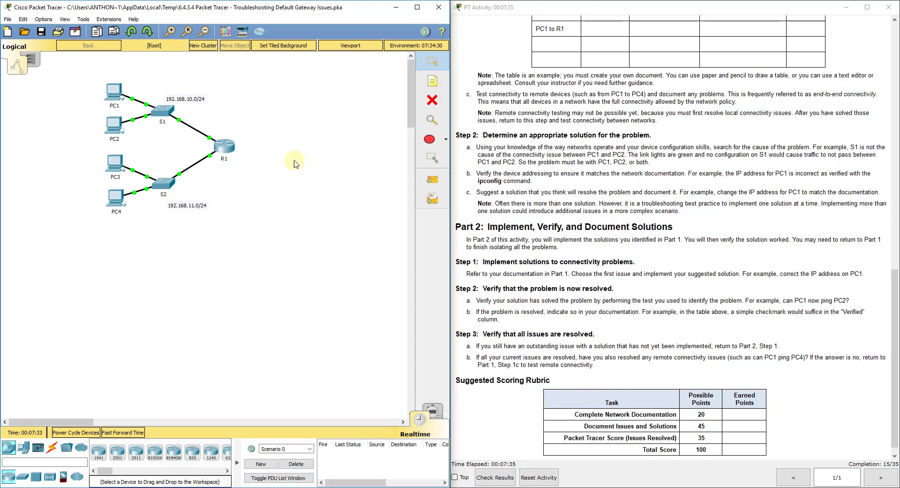
- Compare S1's VLAN 1 address in the topology with the S1 row of the addressing table
{"action": "mouse_move", "coordinate": [165, 112]}
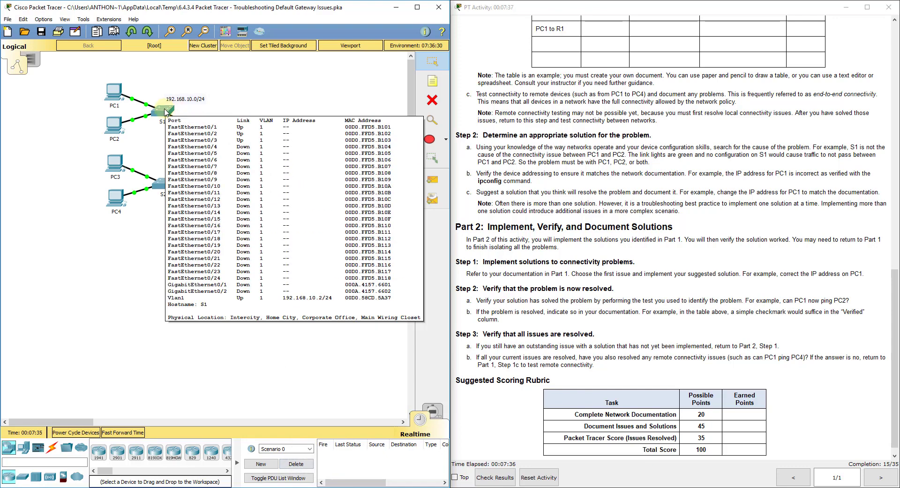
{"action": "left_click", "coordinate": [652, 158]}
{"action": "scroll", "coordinate": [613, 227], "scroll_direction": "up", "scroll_amount": 6}
{"action": "scroll", "coordinate": [612, 224], "scroll_direction": "up", "scroll_amount": 10}
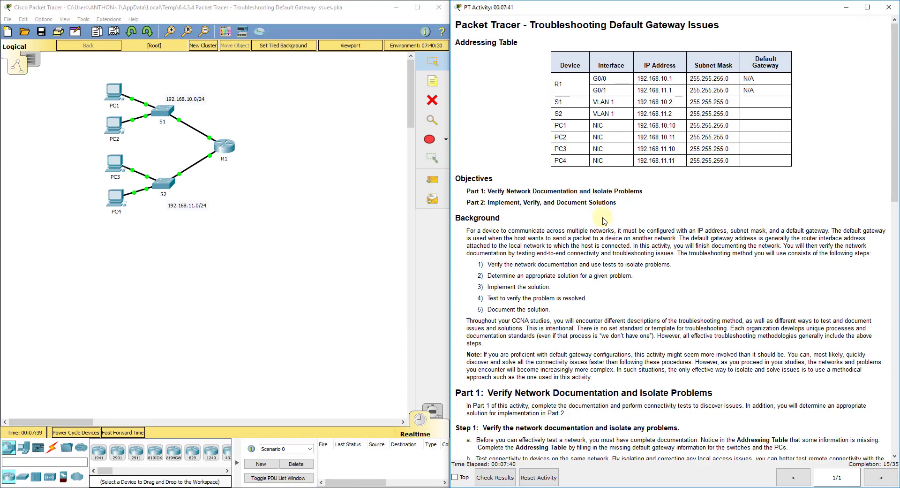
{"action": "left_click_drag", "start_coordinate": [558, 101], "coordinate": [737, 103]}
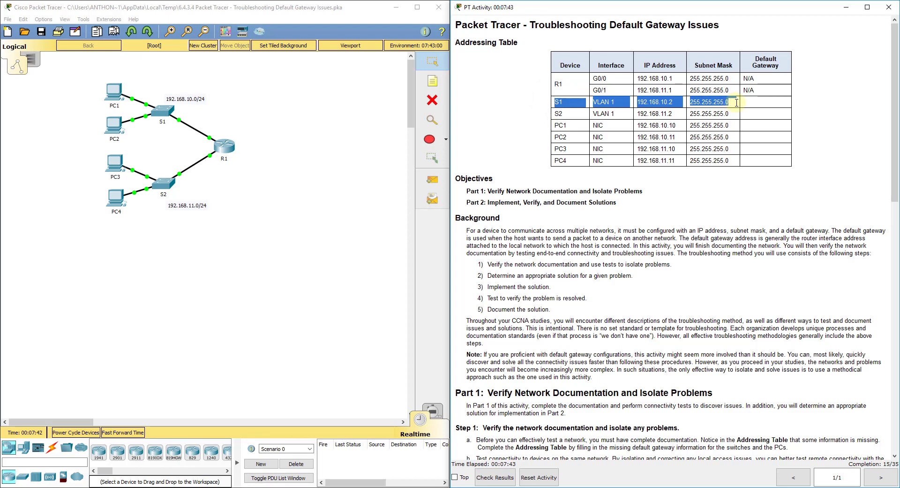
- Open S1's command line interface and enter privileged EXEC mode
{"action": "left_click", "coordinate": [164, 111]}
{"action": "left_click_drag", "start_coordinate": [387, 108], "coordinate": [250, 100]}
{"action": "left_click", "coordinate": [258, 115]}
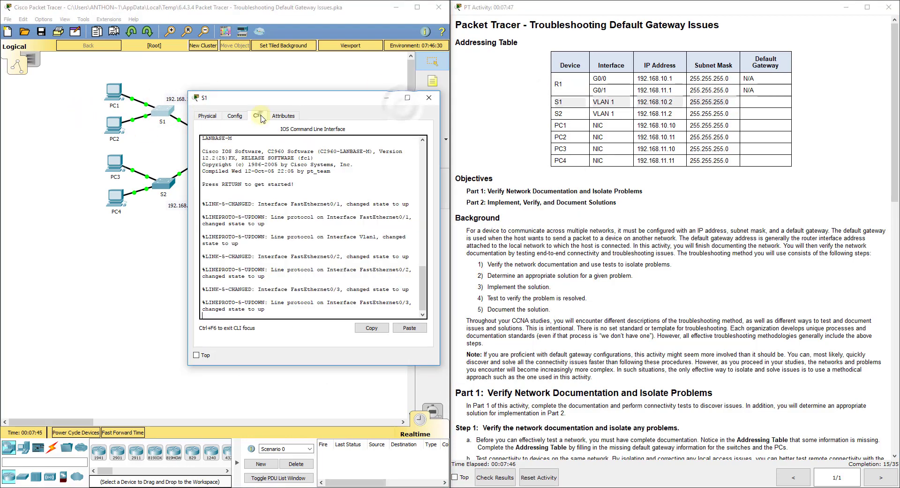
{"action": "key", "text": "Return"}
{"action": "type", "text": "en"}
{"action": "key", "text": "Return"}
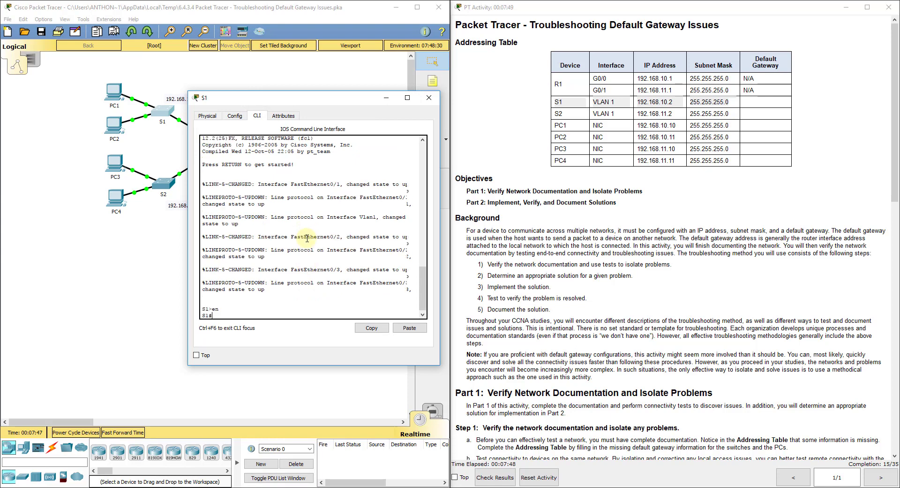
- Show S1's running configuration and check its Vlan1 IP address and whether a default gateway is set
{"action": "type", "text": "show run"}
{"action": "key", "text": "Return"}
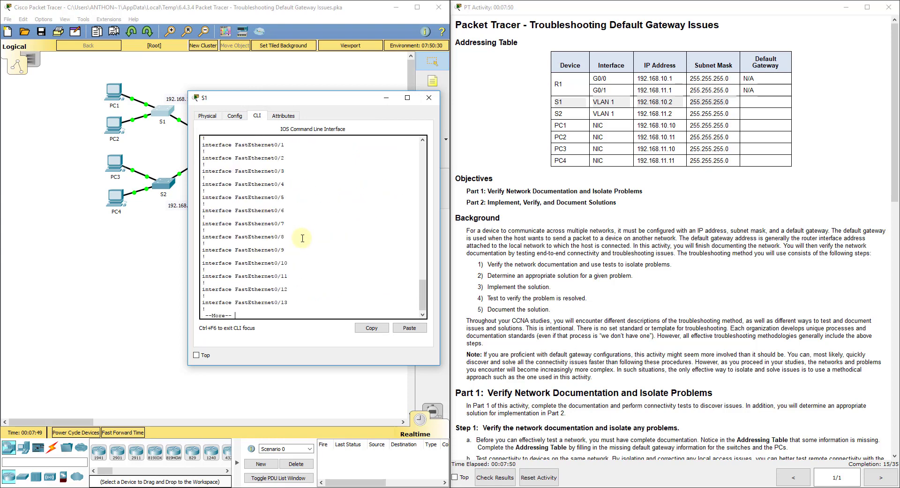
{"action": "key", "text": "space"}
{"action": "left_click_drag", "start_coordinate": [327, 203], "coordinate": [202, 197]}
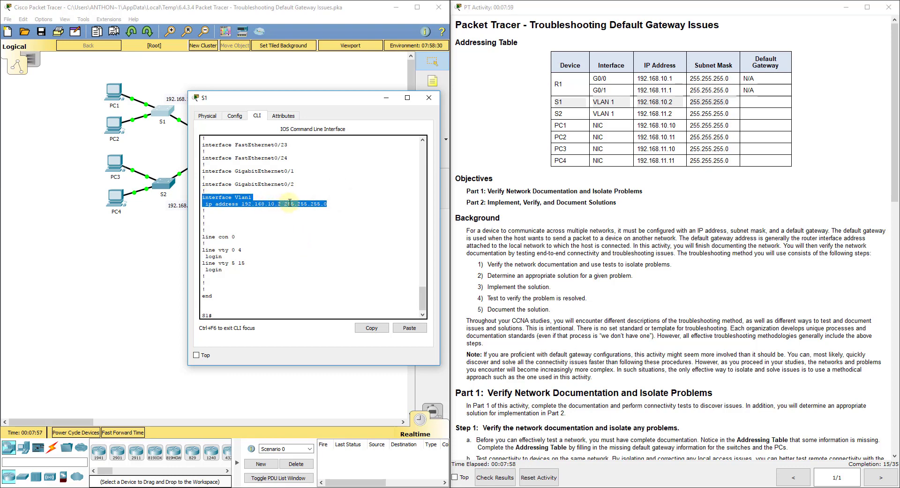
{"action": "left_click", "coordinate": [331, 204]}
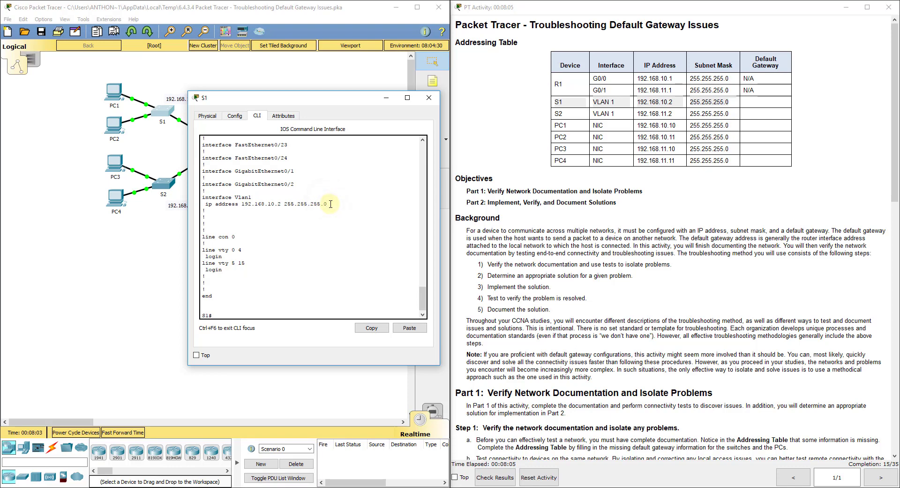
- Open S2's command line interface and enter privileged EXEC mode
{"action": "left_click", "coordinate": [163, 183]}
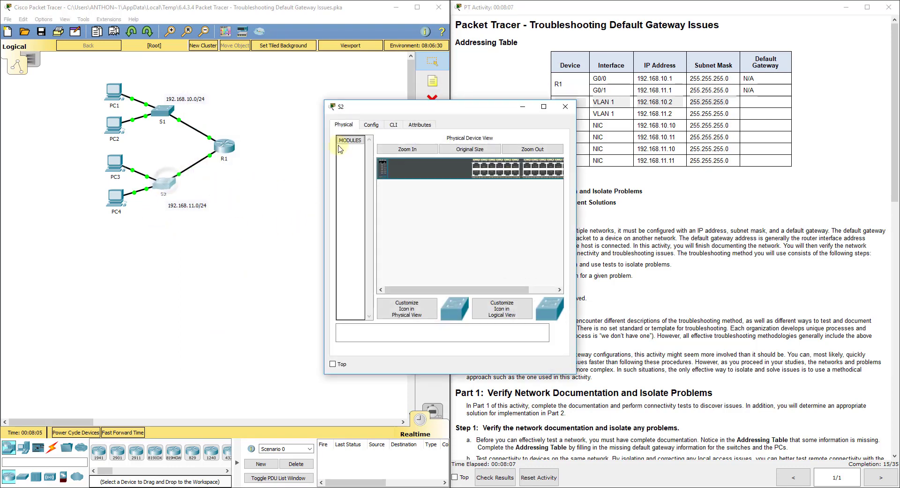
{"action": "left_click", "coordinate": [393, 125]}
{"action": "key", "text": "Return"}
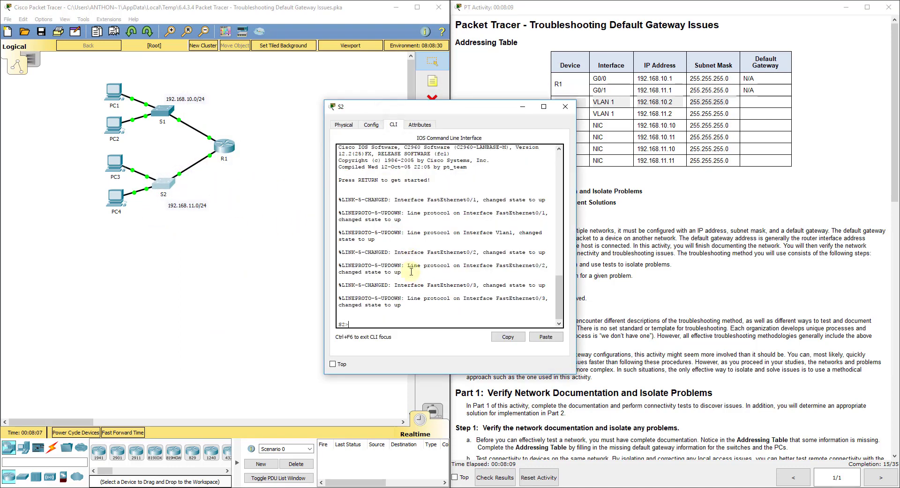
{"action": "type", "text": "en"}
{"action": "key", "text": "Return"}
{"action": "type", "text": "config t"}
{"action": "key", "text": "Return"}
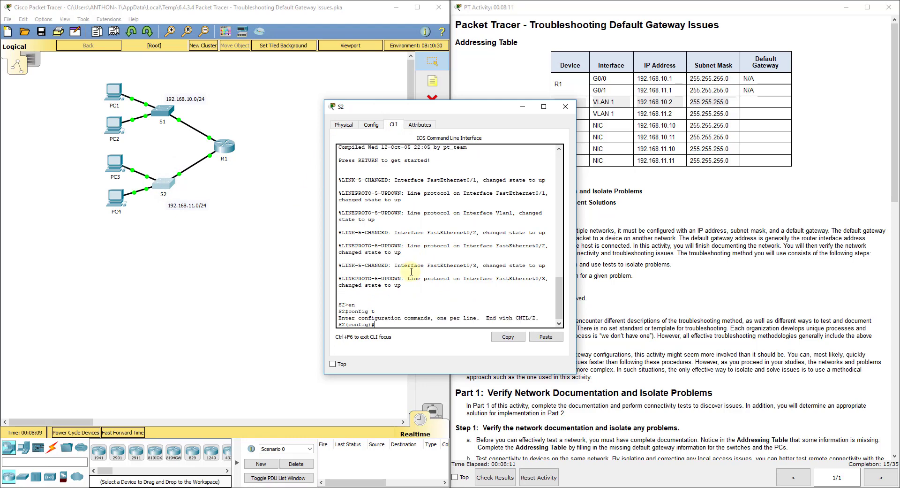
{"action": "type", "text": "show ru"}
{"action": "key", "text": "Return"}
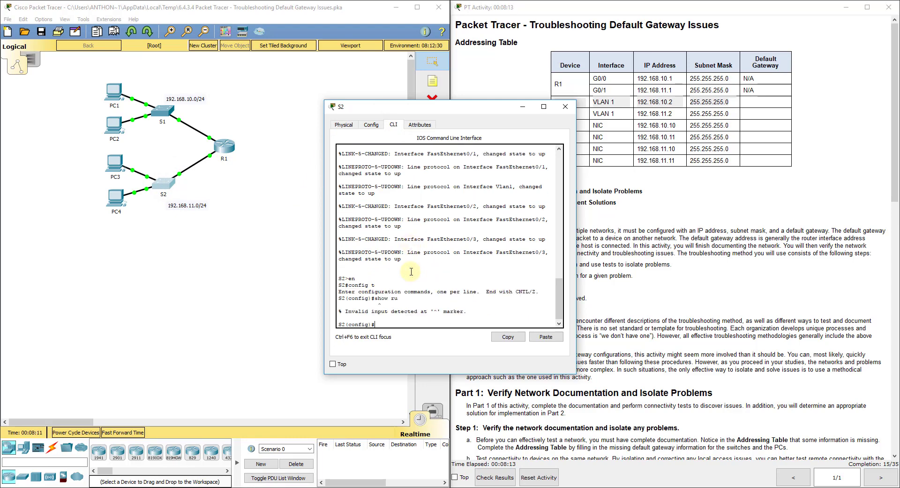
{"action": "type", "text": "exit"}
{"action": "key", "text": "Return"}
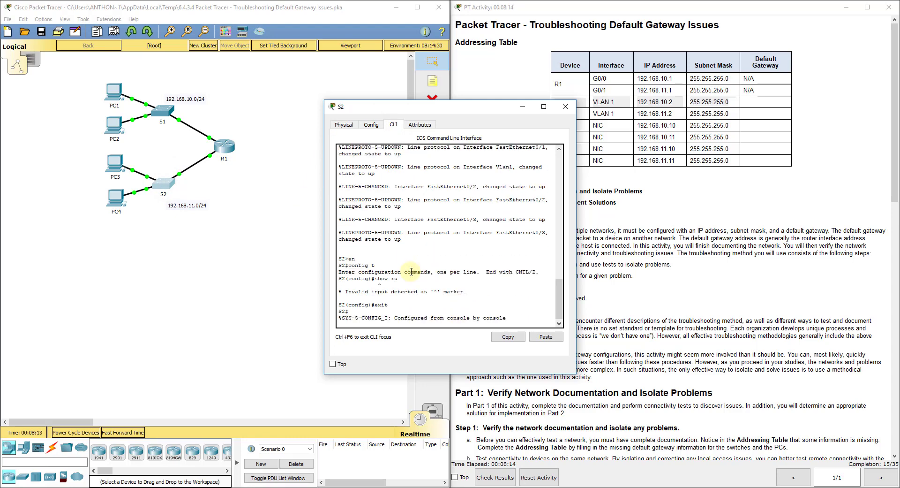
- Show S2's running configuration through to the end and check its Vlan1 address and default gateway lines
{"action": "key", "text": "Return"}
{"action": "type", "text": "show ru"}
{"action": "key", "text": "Return"}
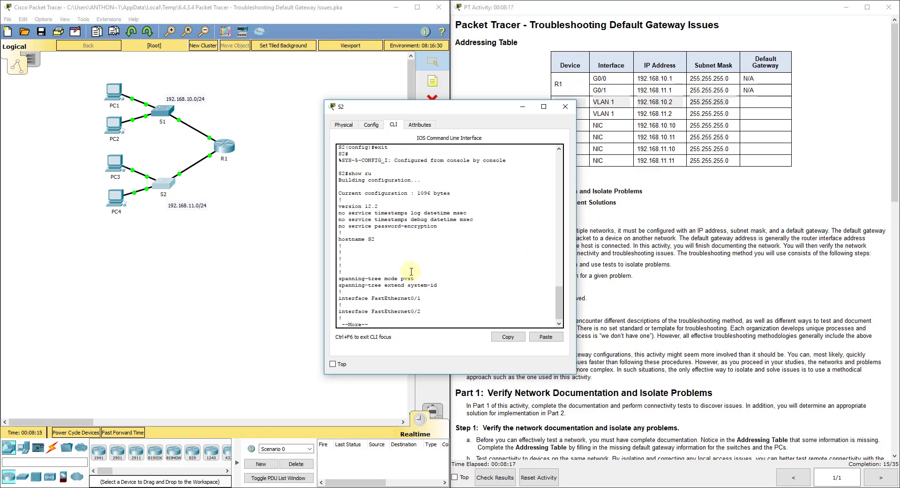
{"action": "key", "text": "space"}
{"action": "key", "text": "space"}
{"action": "key", "text": "space"}
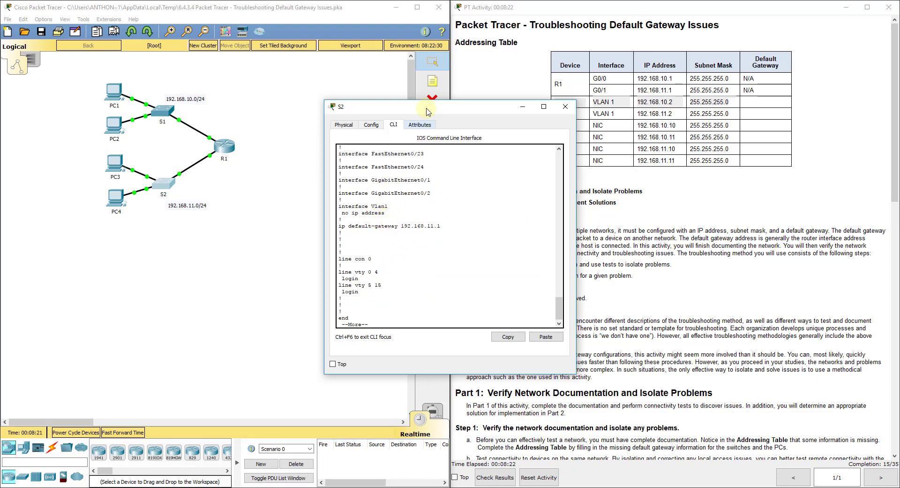
{"action": "left_click_drag", "start_coordinate": [428, 112], "coordinate": [386, 100]}
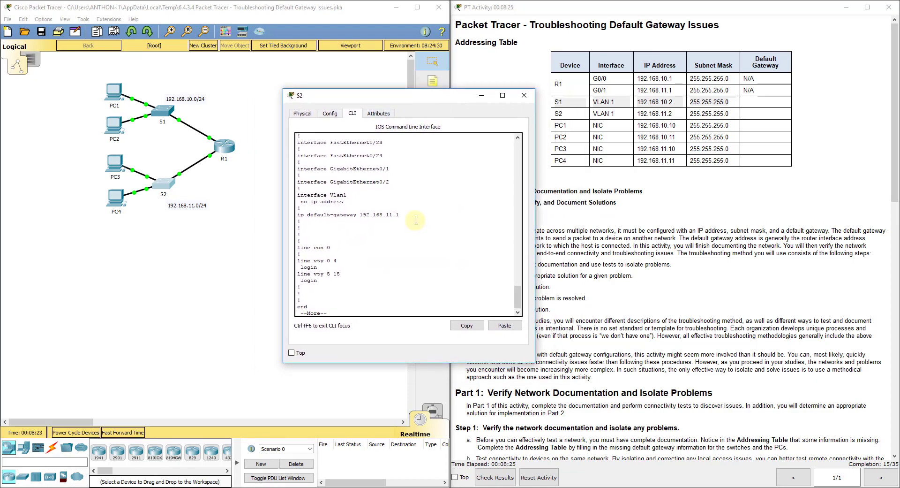
{"action": "left_click_drag", "start_coordinate": [413, 213], "coordinate": [299, 209]}
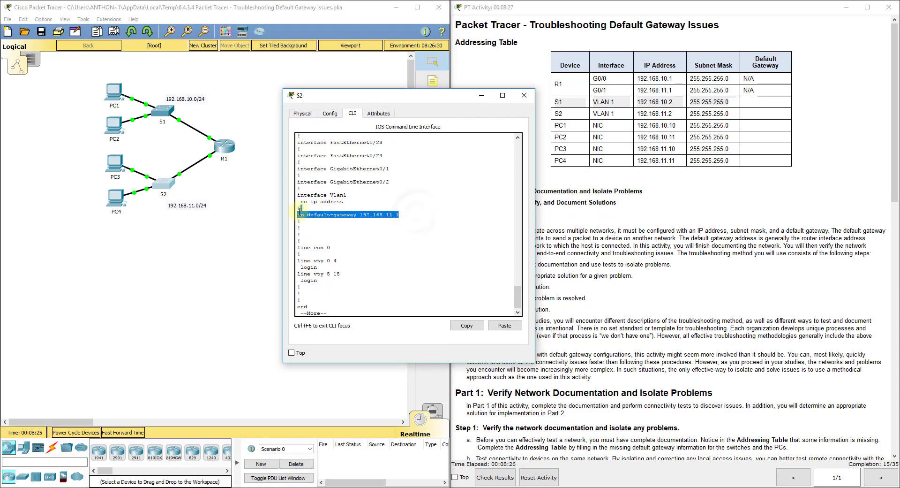
- Return to S1's command line interface and enter global configuration mode
{"action": "left_click", "coordinate": [163, 111]}
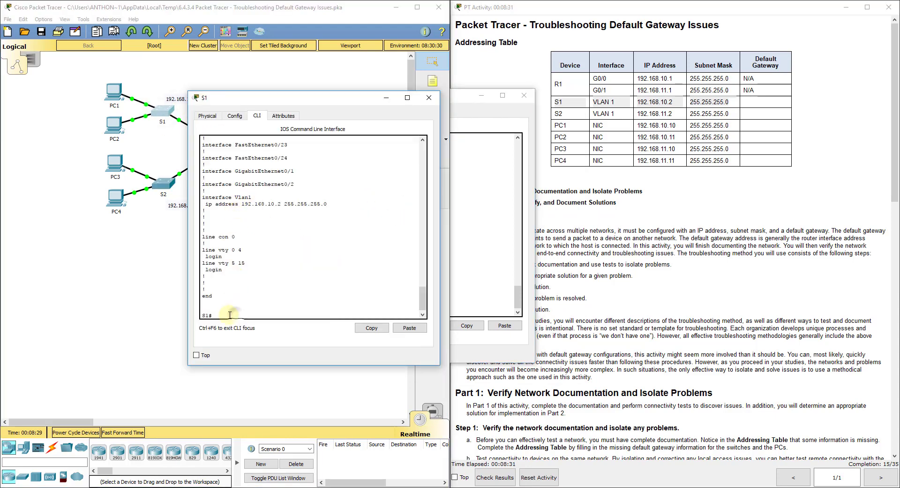
{"action": "type", "text": "config t"}
{"action": "key", "text": "Return"}
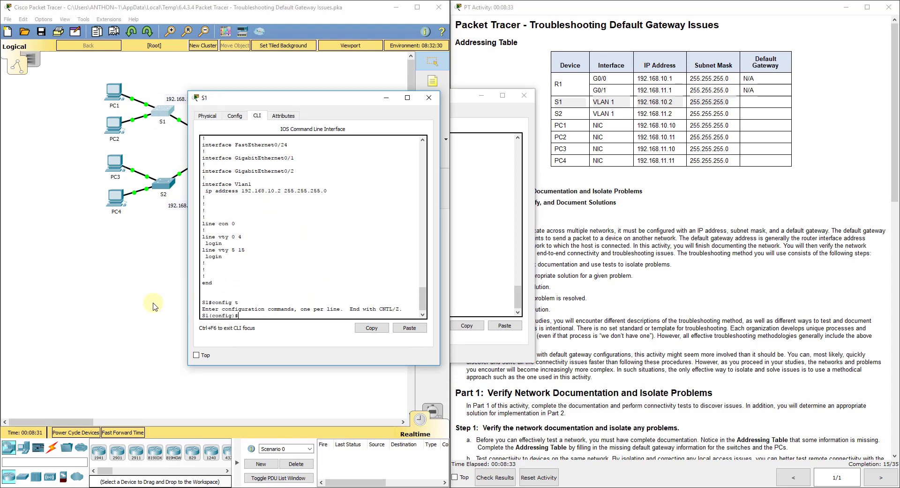
{"action": "left_click_drag", "start_coordinate": [235, 102], "coordinate": [330, 100]}
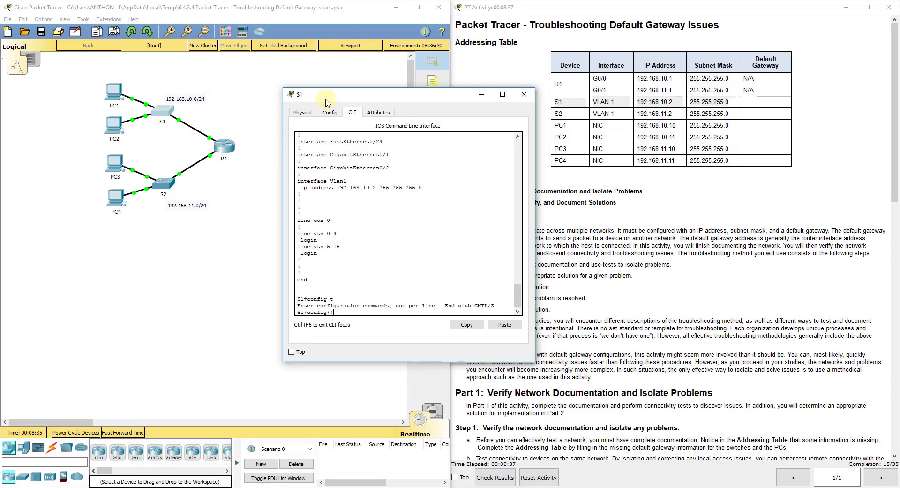
- Examine the 192.168.10.0/24 network in the topology and the R1 interface that serves as its gateway
{"action": "left_click", "coordinate": [212, 121]}
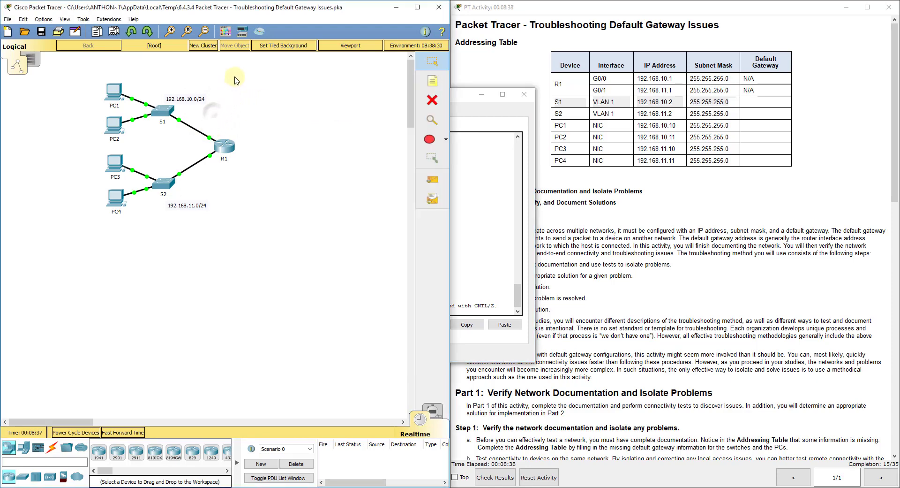
{"action": "left_click_drag", "start_coordinate": [235, 77], "coordinate": [101, 146]}
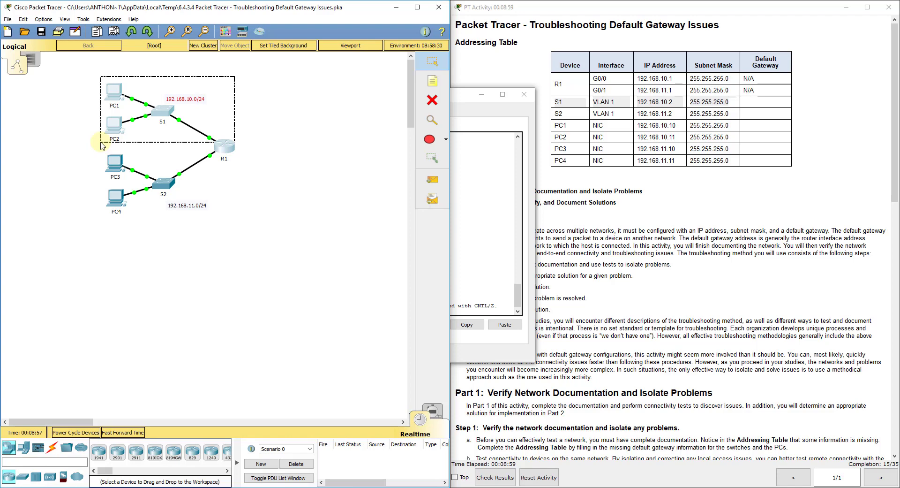
{"action": "left_click_drag", "start_coordinate": [101, 142], "coordinate": [100, 142]}
{"action": "left_click_drag", "start_coordinate": [215, 121], "coordinate": [201, 145]}
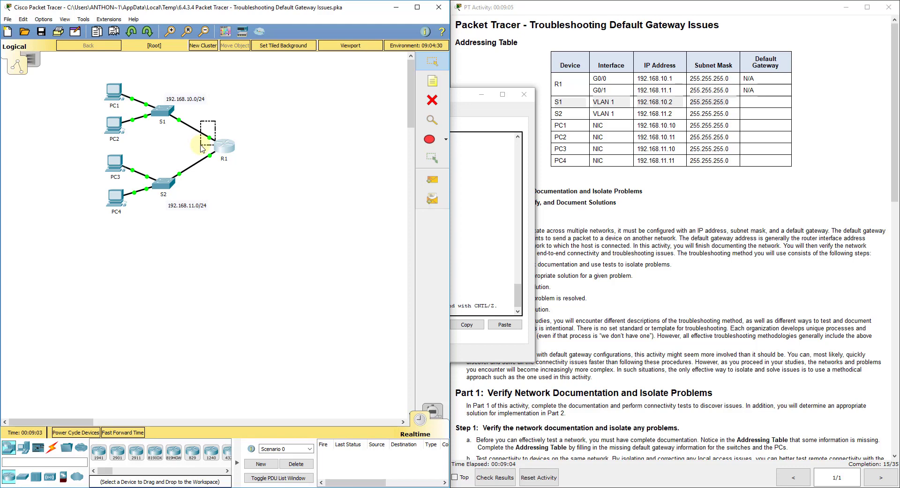
{"action": "left_click_drag", "start_coordinate": [202, 148], "coordinate": [202, 148]}
{"action": "left_click_drag", "start_coordinate": [240, 69], "coordinate": [111, 144]}
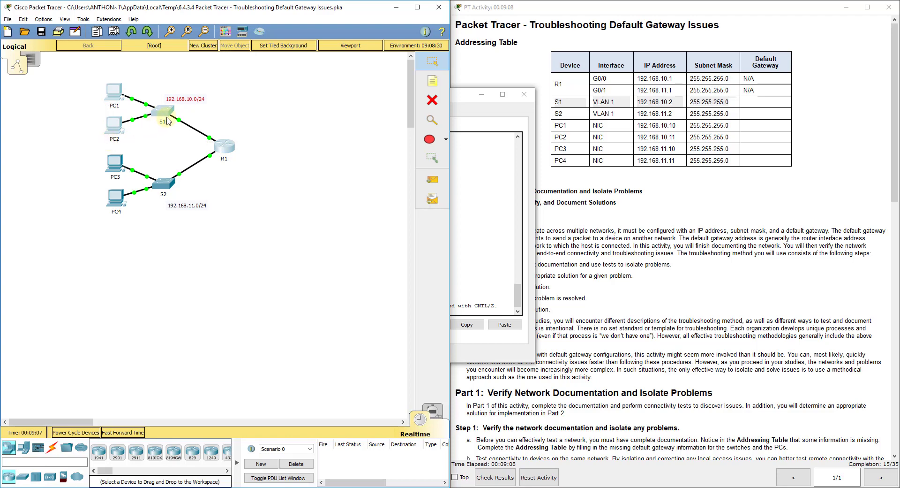
- Set S1's default gateway to 192.168.10.1
{"action": "left_click", "coordinate": [165, 112]}
{"action": "type", "text": "ip defa"}
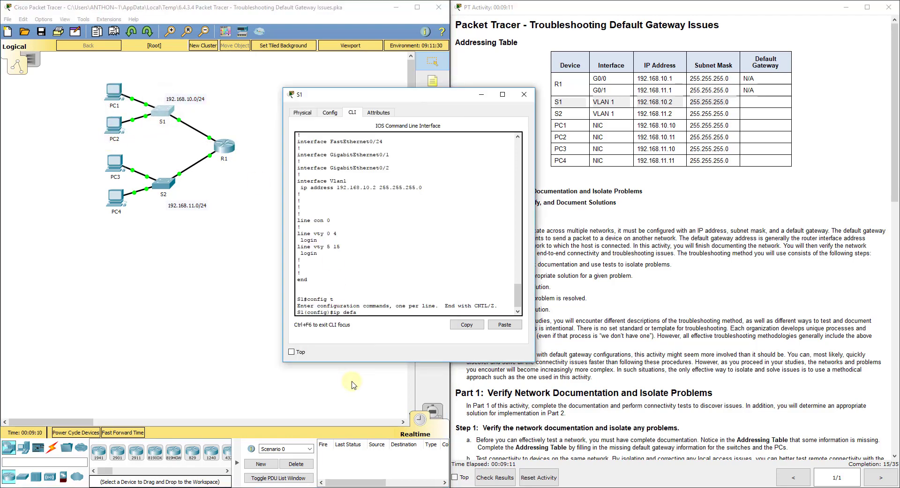
{"action": "key", "text": "Tab"}
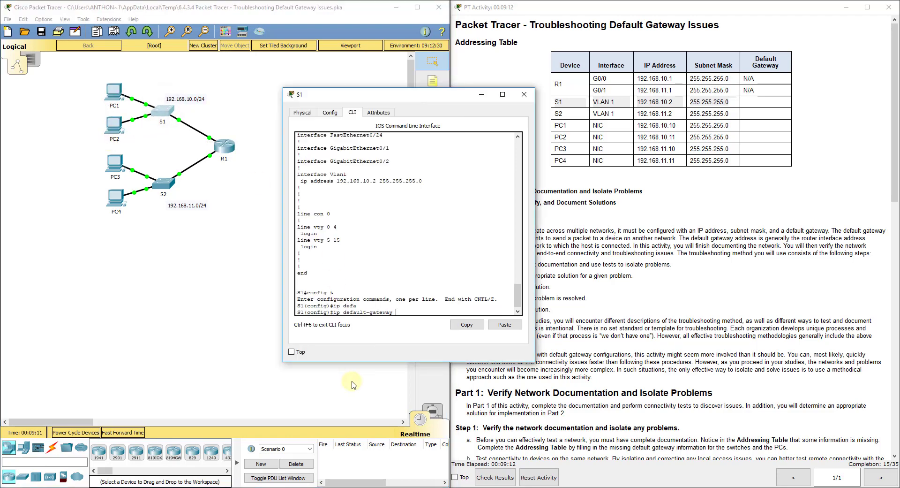
{"action": "type", "text": "192.168.10.1"}
{"action": "key", "text": "Return"}
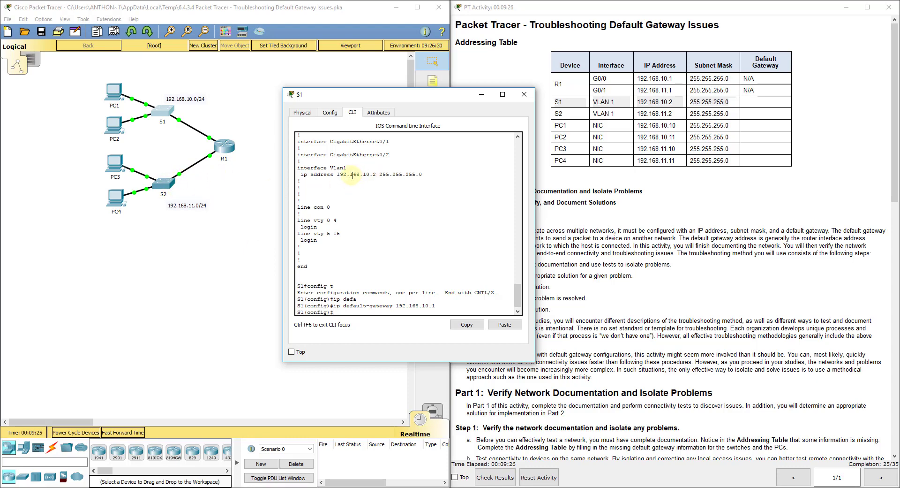
- Compare S2's default gateway with the 192.168.11.0/24 network in the topology and check S2's Vlan1 address setting
{"action": "left_click", "coordinate": [167, 184]}
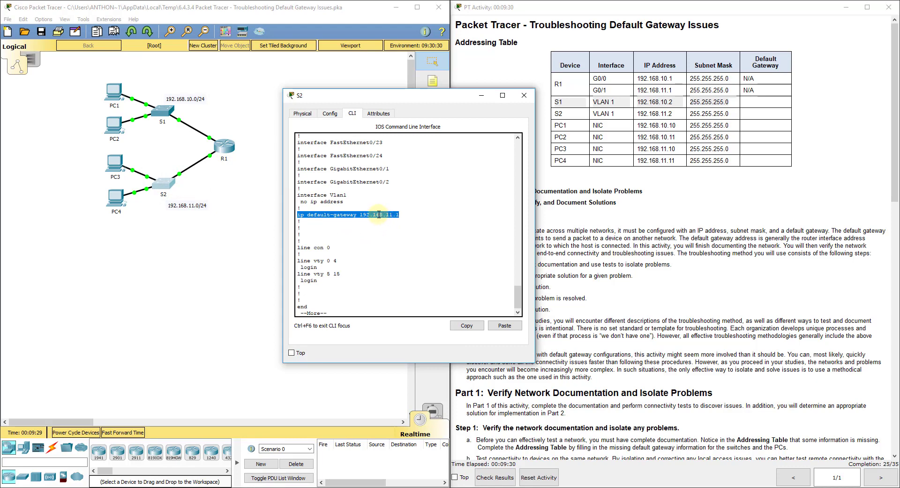
{"action": "left_click", "coordinate": [240, 181]}
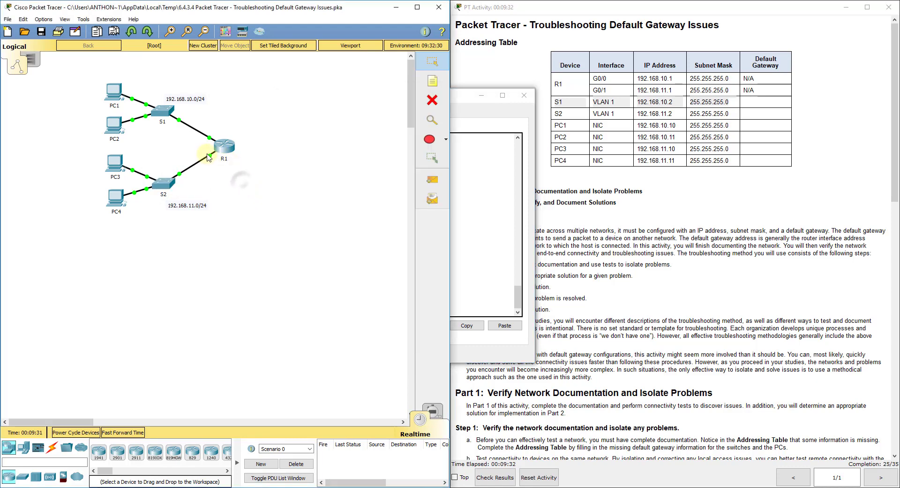
{"action": "left_click_drag", "start_coordinate": [201, 149], "coordinate": [89, 151]}
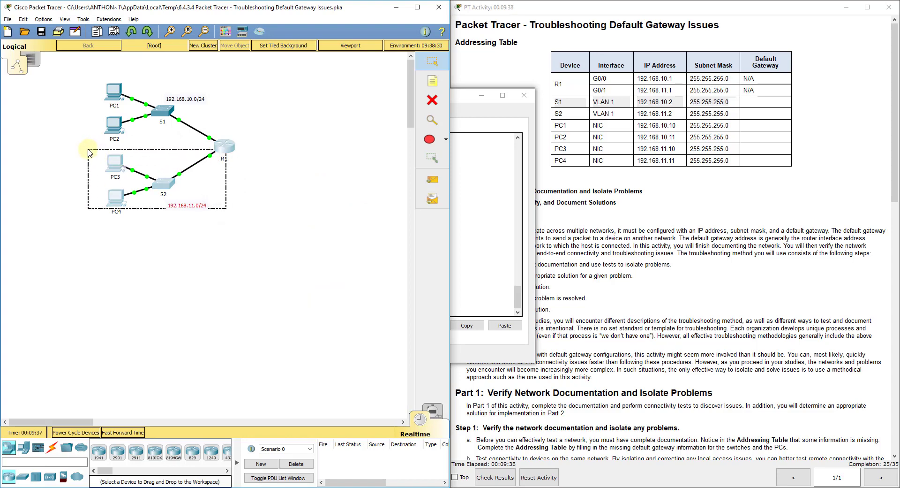
{"action": "left_click_drag", "start_coordinate": [89, 151], "coordinate": [90, 150]}
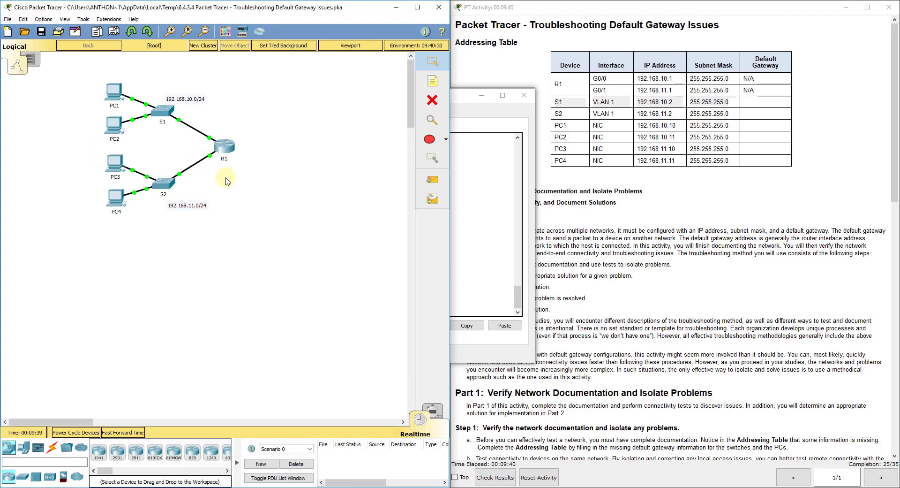
{"action": "left_click", "coordinate": [167, 182]}
{"action": "left_click", "coordinate": [334, 313]}
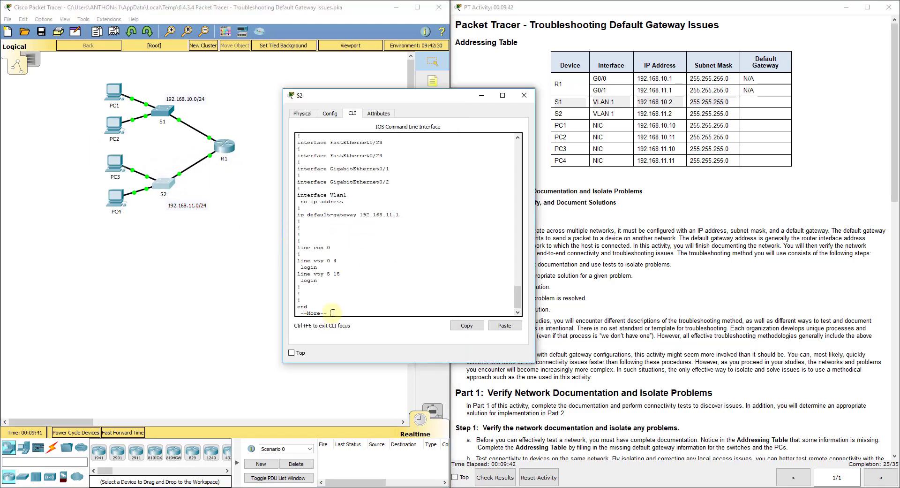
{"action": "left_click_drag", "start_coordinate": [346, 202], "coordinate": [298, 202]}
- Finish S2's configuration listing and enter interface configuration mode for VLAN 1
{"action": "key", "text": "space"}
{"action": "type", "text": "config t"}
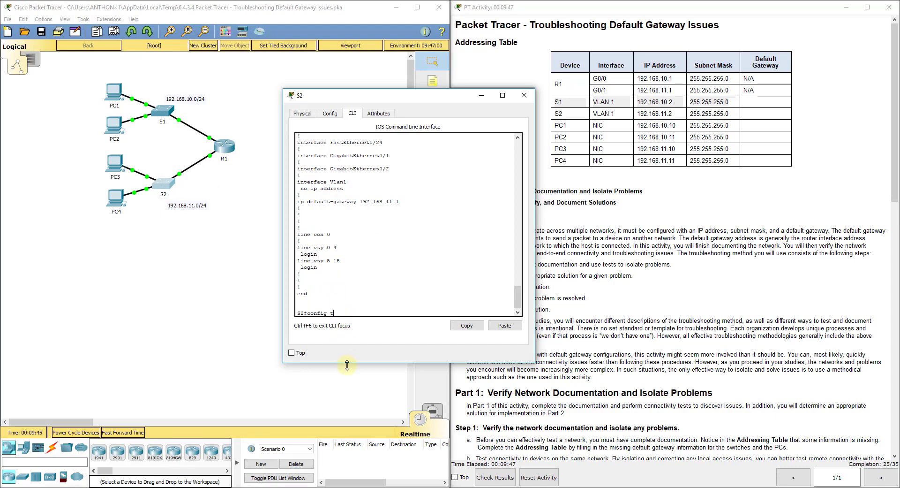
{"action": "key", "text": "Return"}
{"action": "type", "text": "int vla"}
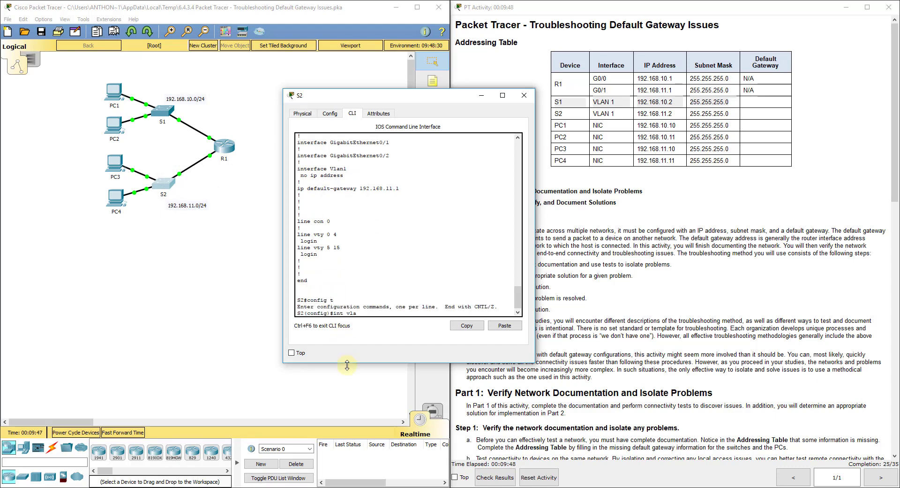
{"action": "type", "text": "n 1"}
{"action": "key", "text": "Return"}
- Assign VLAN 1 on S2 the IP address 192.168.11.2 with mask 255.255.255.0, following the addressing table
{"action": "type", "text": "ip ad"}
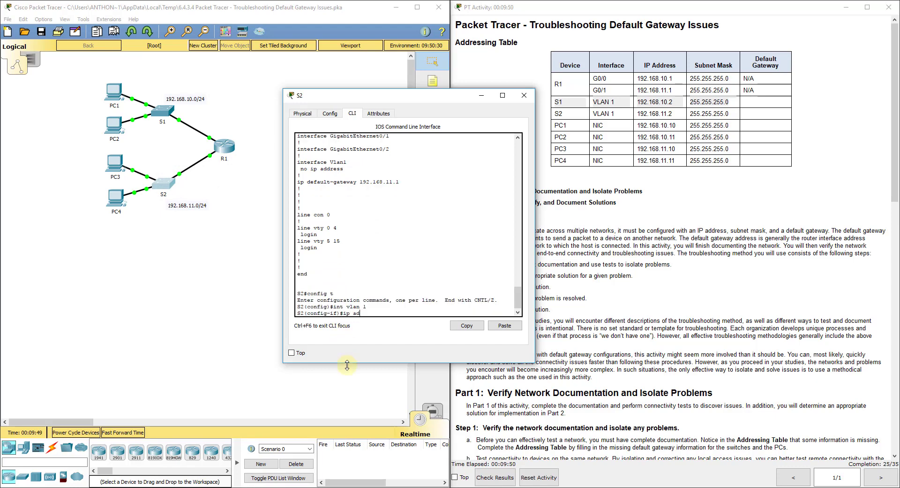
{"action": "type", "text": "d 192.168.11.2"}
{"action": "left_click", "coordinate": [670, 112]}
{"action": "left_click_drag", "start_coordinate": [735, 114], "coordinate": [560, 114]}
{"action": "left_click", "coordinate": [410, 321]}
{"action": "type", "text": "2"}
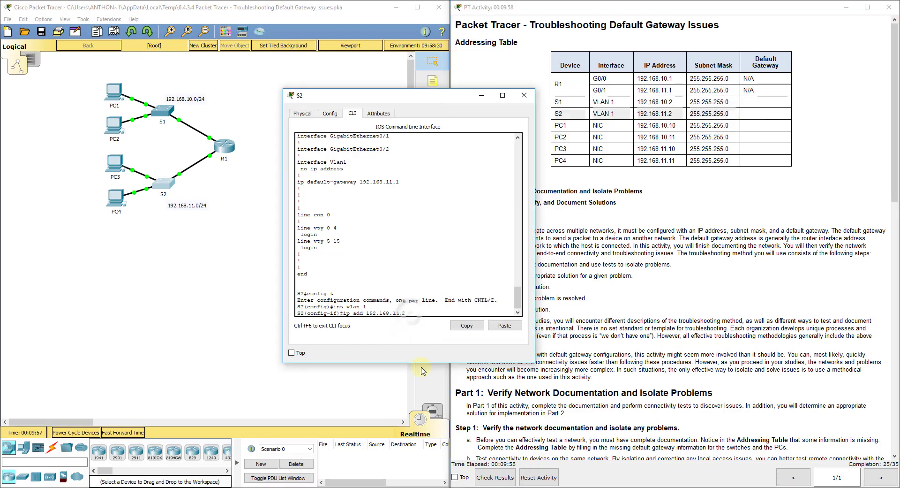
{"action": "type", "text": "55.255.255.0"}
{"action": "key", "text": "Return"}
- Enable S2's VLAN 1 interface with no shut and return to global configuration mode
{"action": "type", "text": "no s"}
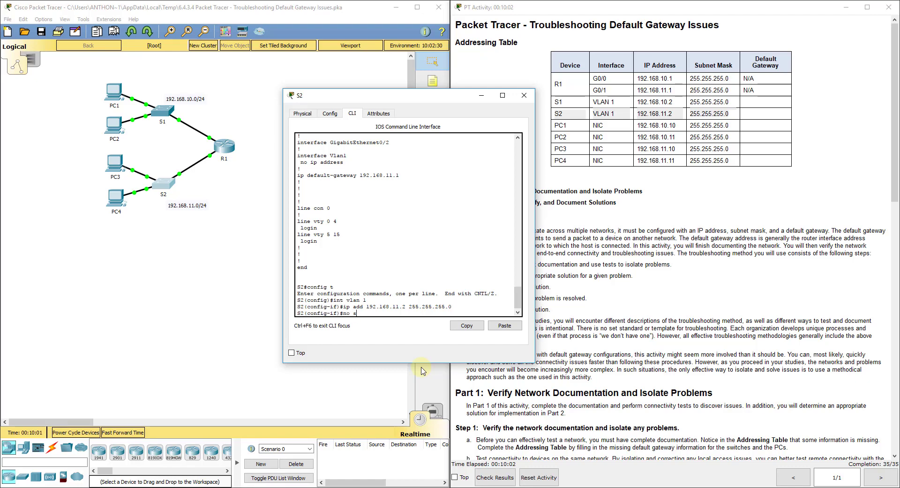
{"action": "type", "text": "hut"}
{"action": "key", "text": "Return"}
{"action": "type", "text": "exit"}
{"action": "key", "text": "Return"}
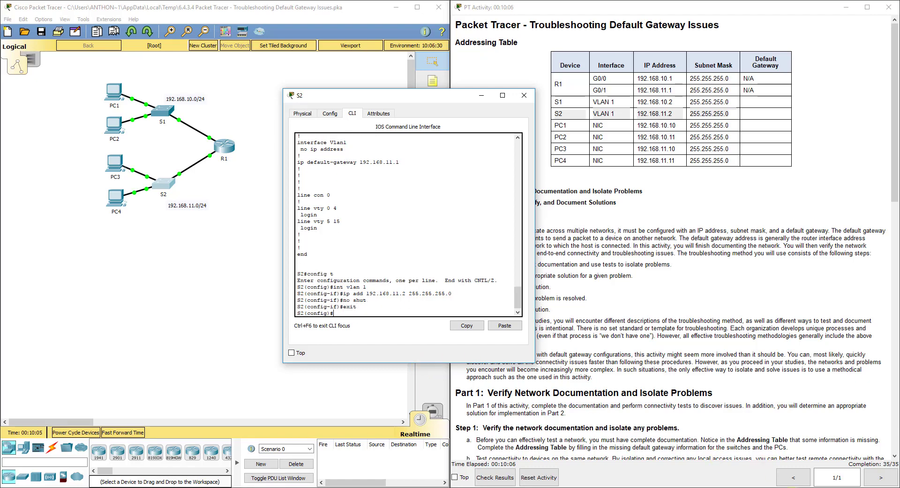
{"action": "left_click", "coordinate": [688, 352]}
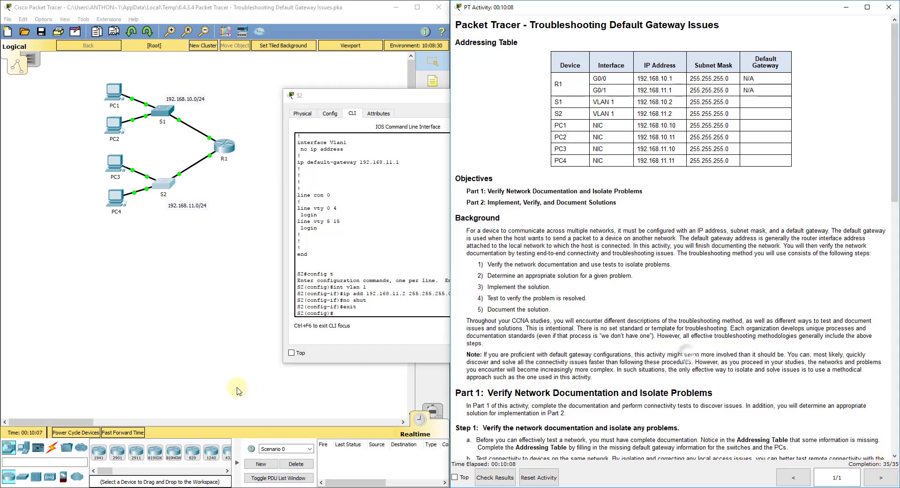
{"action": "left_click", "coordinate": [236, 387]}
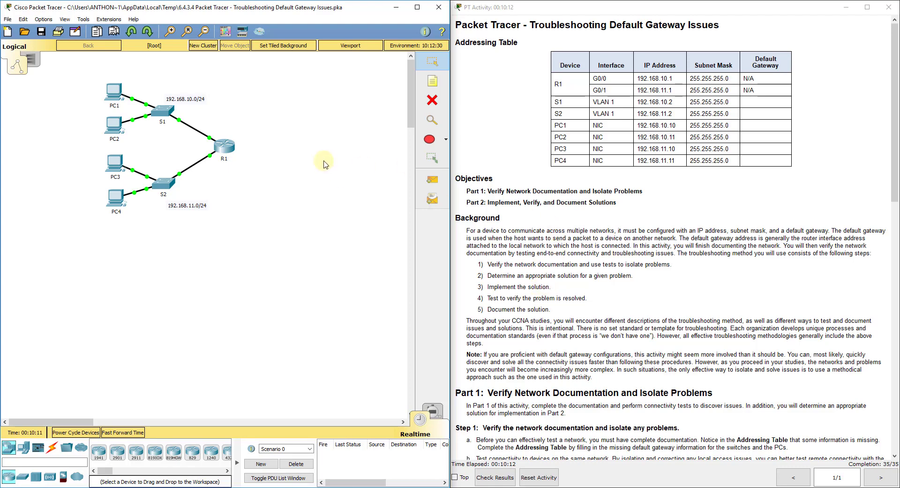
{"action": "left_click", "coordinate": [563, 216]}
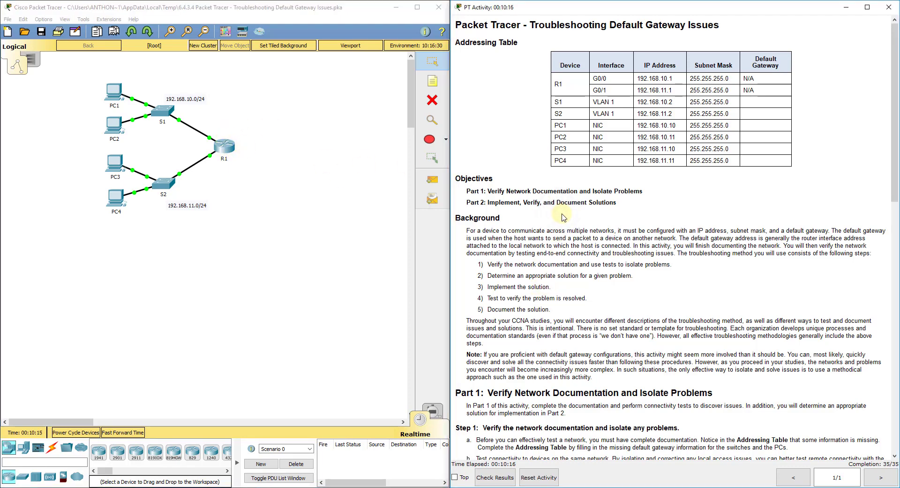